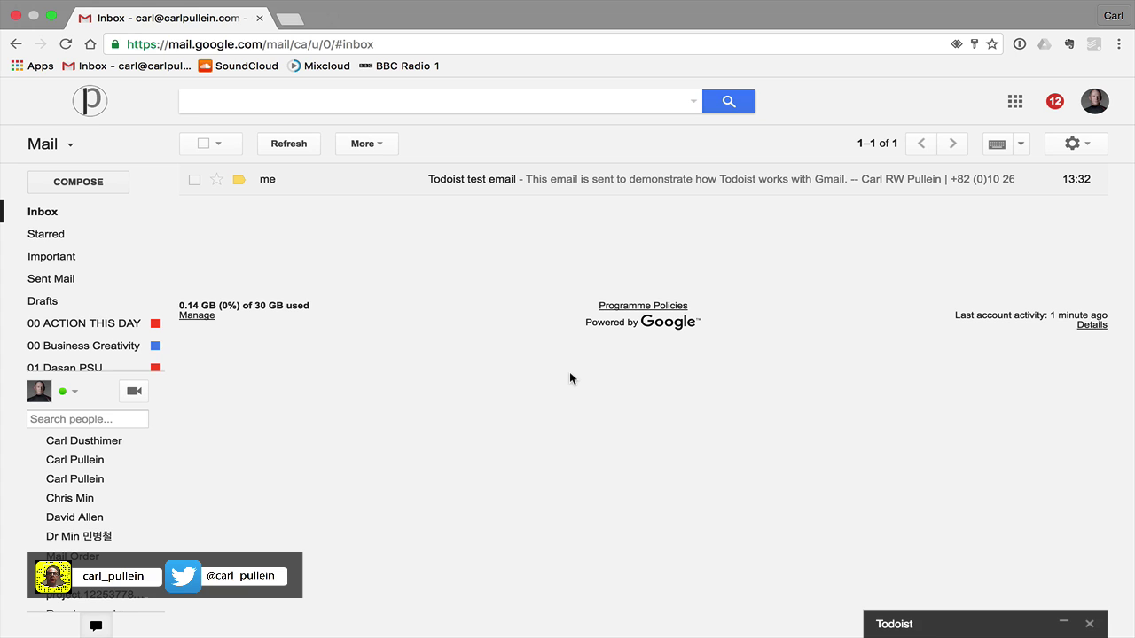
Open the Chrome Web Store from the Apps page in a new tab.
{"action": "left_click", "coordinate": [294, 24]}
{"action": "left_click", "coordinate": [13, 65]}
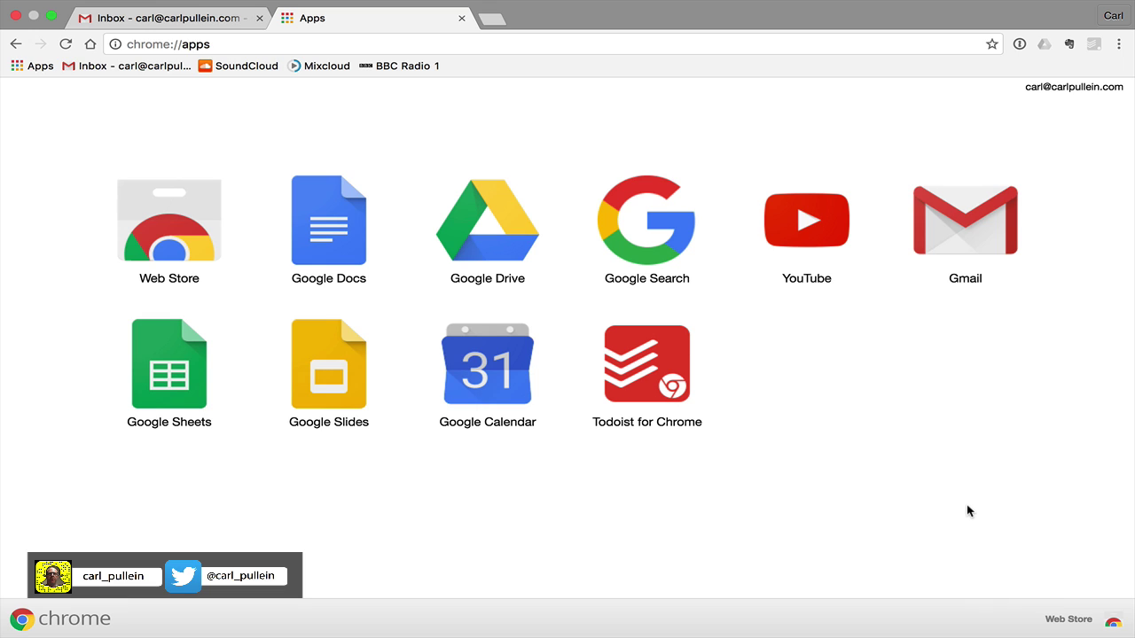
{"action": "left_click", "coordinate": [1080, 621]}
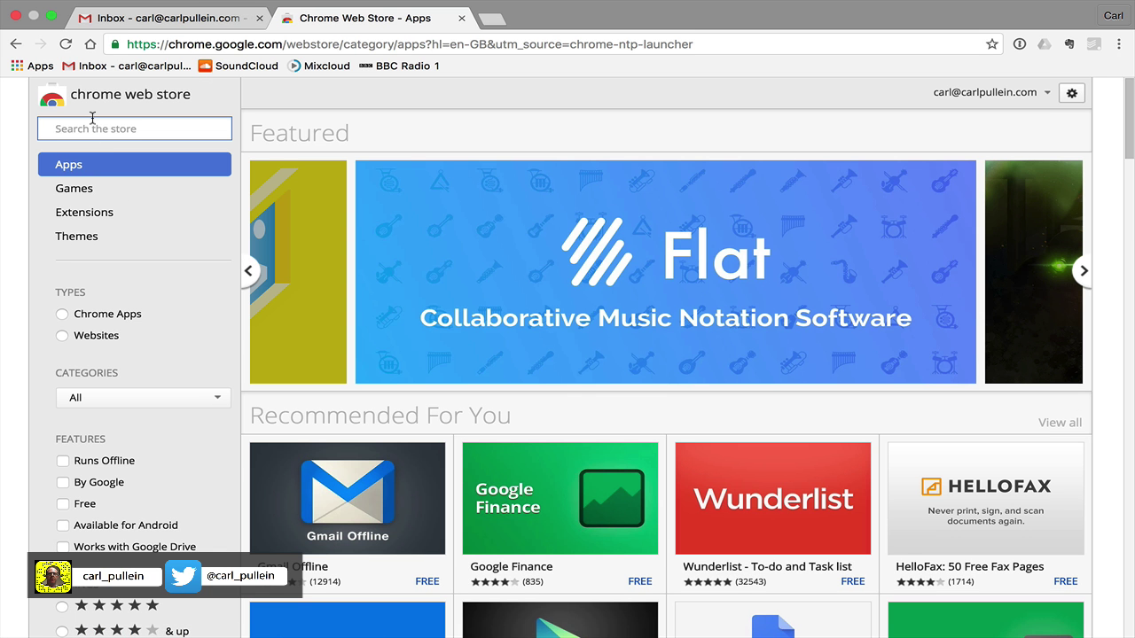
Search the store for 'Todoist' and choose the 'todoist to do list and task manager' suggestion.
{"action": "type", "text": "Todi"}
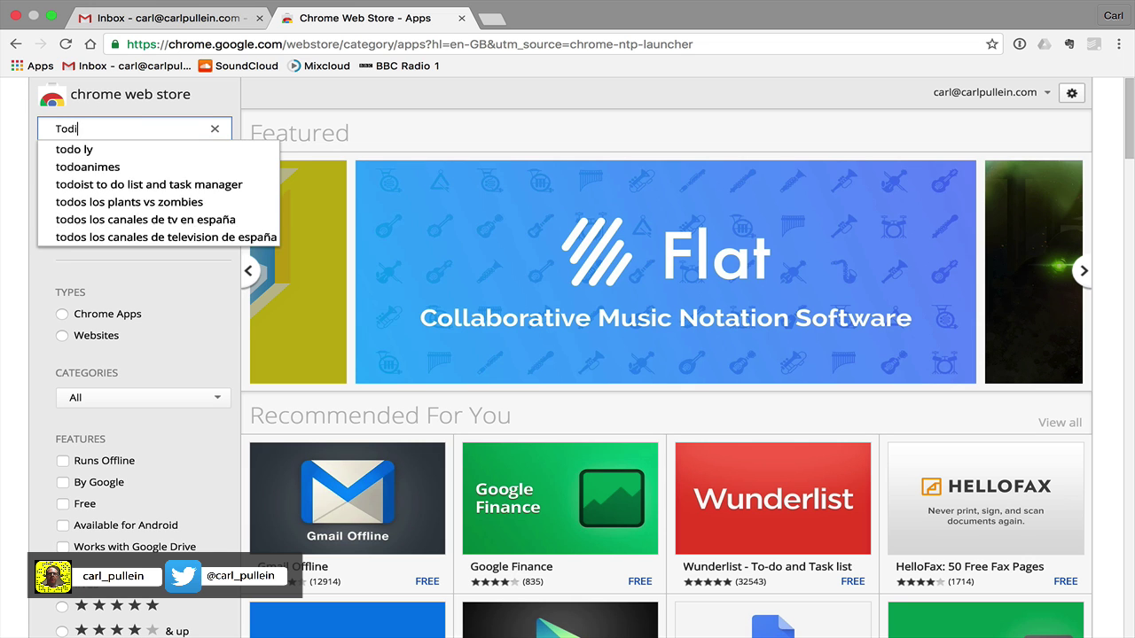
{"action": "type", "text": "st"}
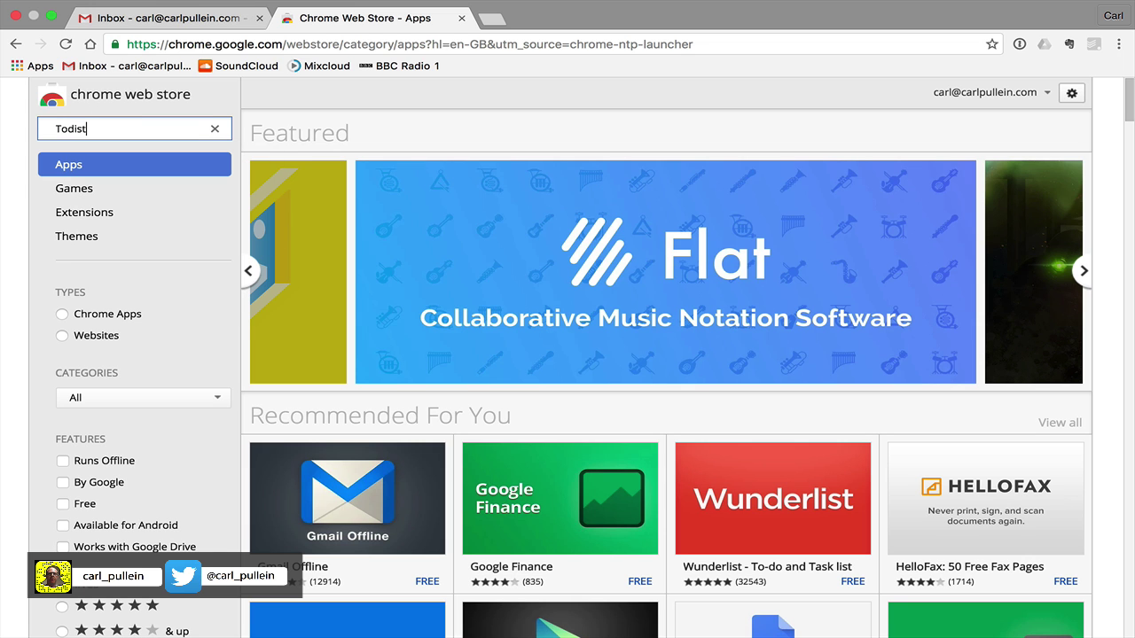
{"action": "key", "text": "BackSpace"}
{"action": "key", "text": "BackSpace"}
{"action": "key", "text": "BackSpace"}
{"action": "type", "text": "ois"}
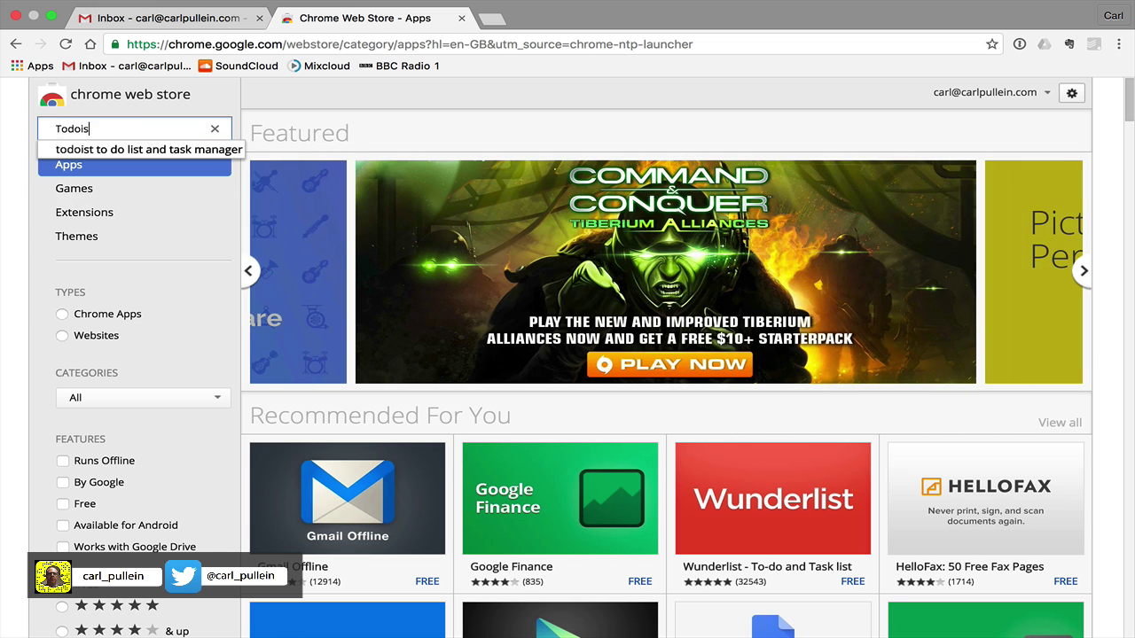
{"action": "type", "text": "t"}
{"action": "left_click", "coordinate": [107, 149]}
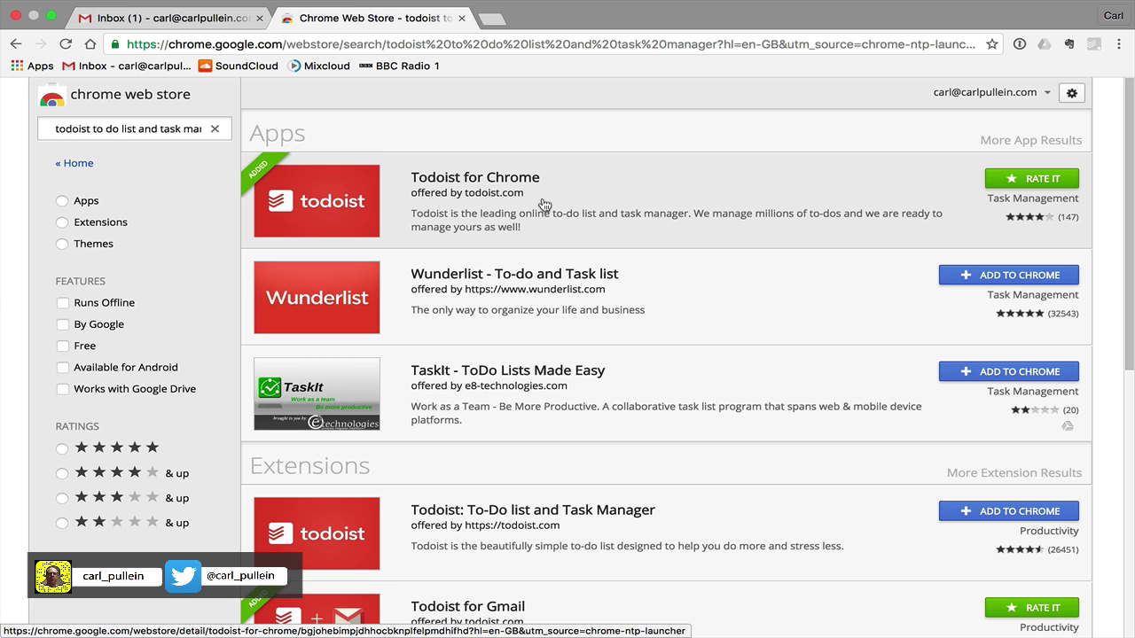
Scroll the results to confirm Todoist for Chrome and Todoist for Gmail are both marked Added.
{"action": "scroll", "coordinate": [509, 413], "scroll_direction": "down", "scroll_amount": 3}
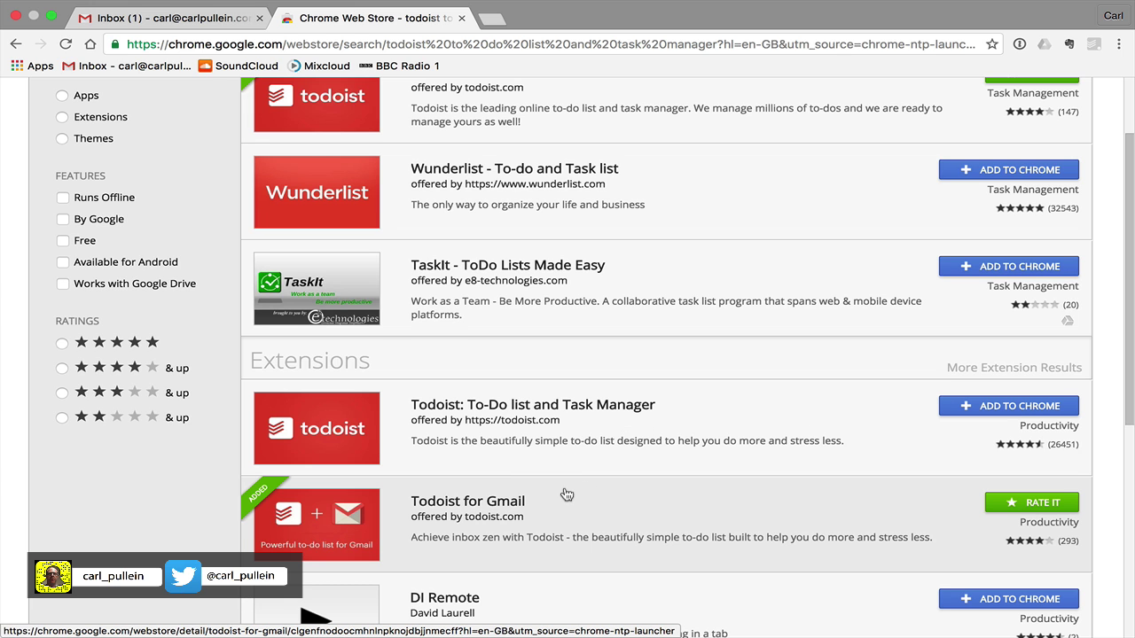
{"action": "scroll", "coordinate": [567, 494], "scroll_direction": "down", "scroll_amount": 2}
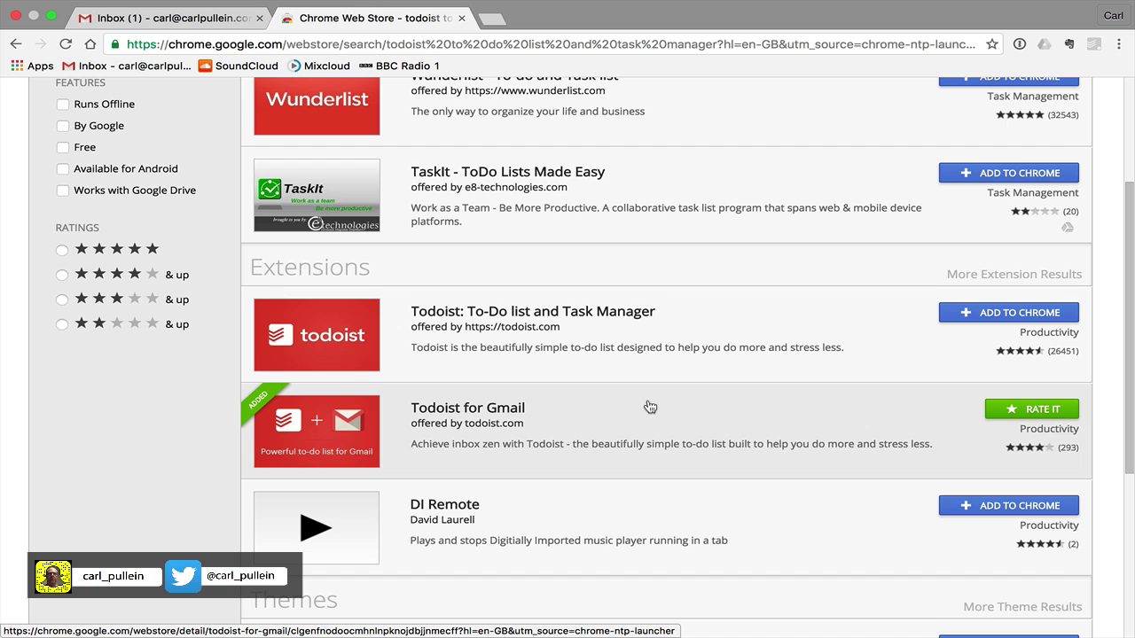
{"action": "scroll", "coordinate": [647, 406], "scroll_direction": "up", "scroll_amount": 5}
{"action": "scroll", "coordinate": [650, 406], "scroll_direction": "down", "scroll_amount": 1}
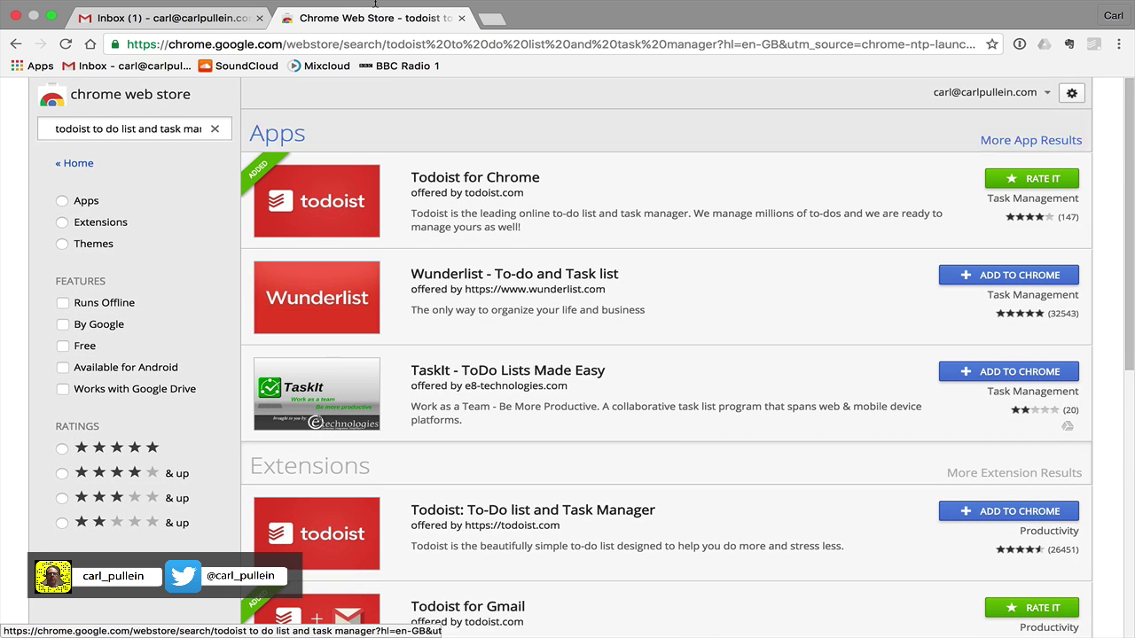
{"action": "mouse_move", "coordinate": [386, 37]}
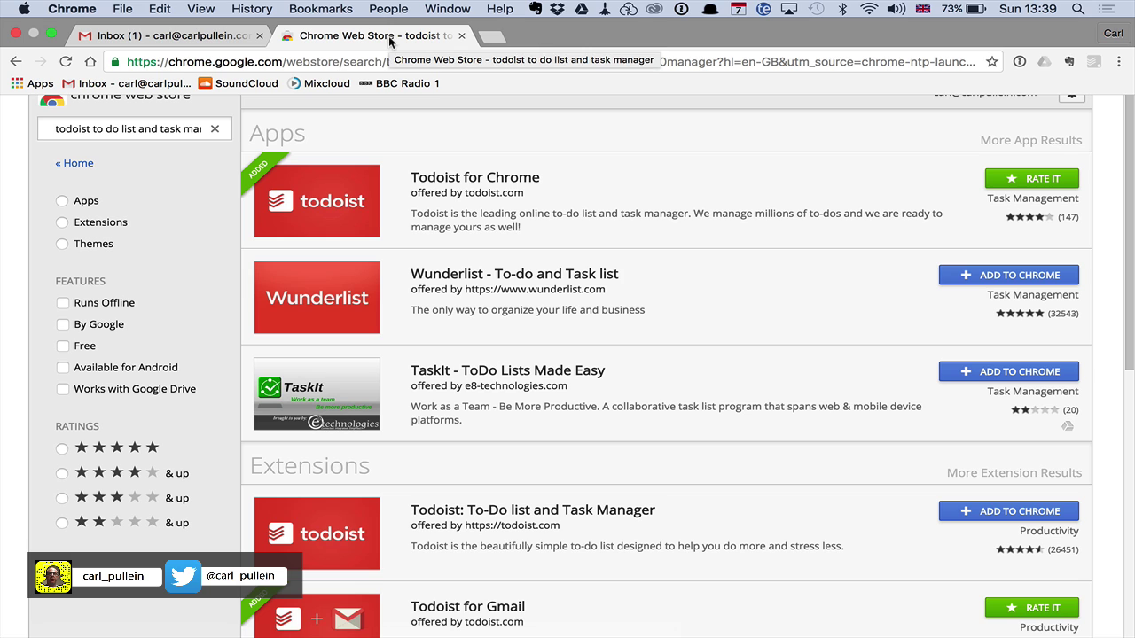
Launch Todoist for Chrome from a new tab's Apps page, then return to the store results.
{"action": "left_click", "coordinate": [493, 35]}
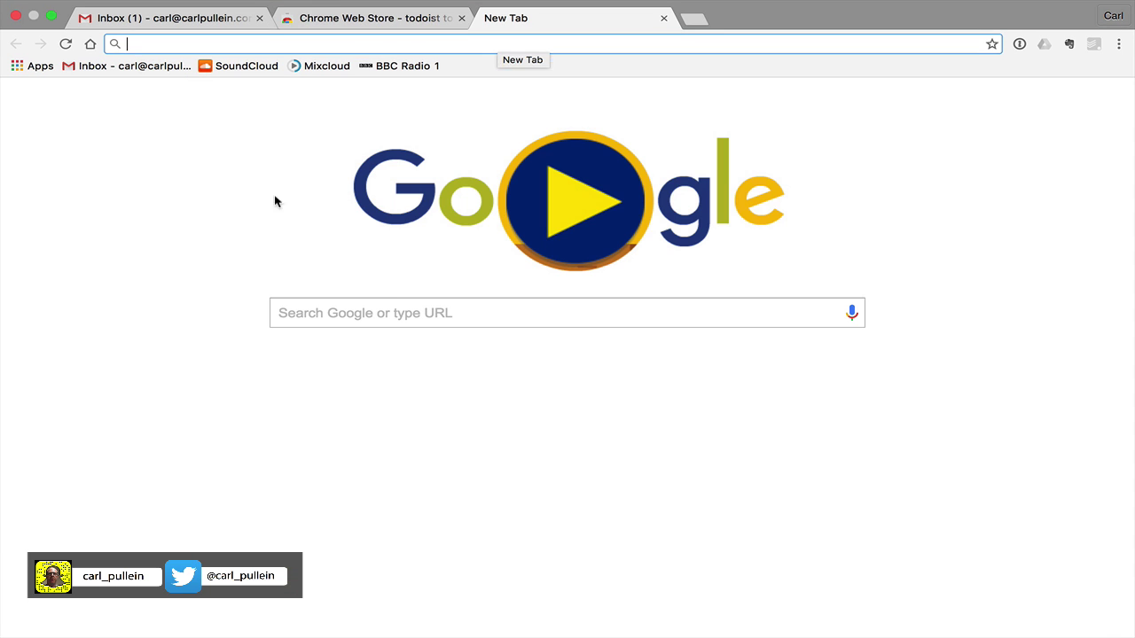
{"action": "left_click", "coordinate": [19, 67]}
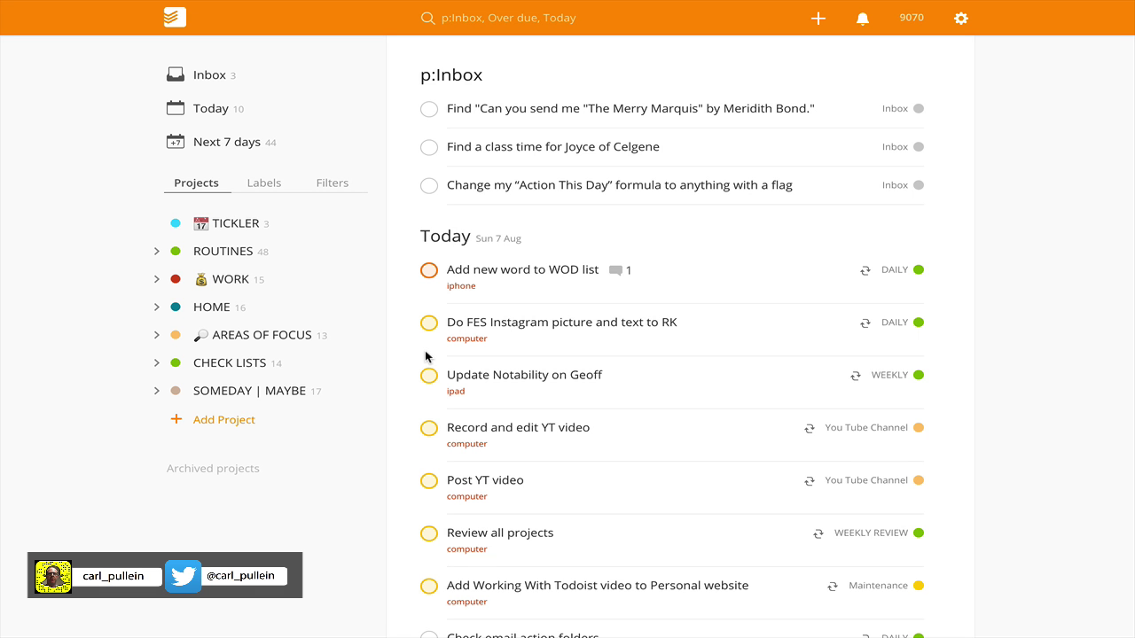
{"action": "key", "text": "ctrl+Left"}
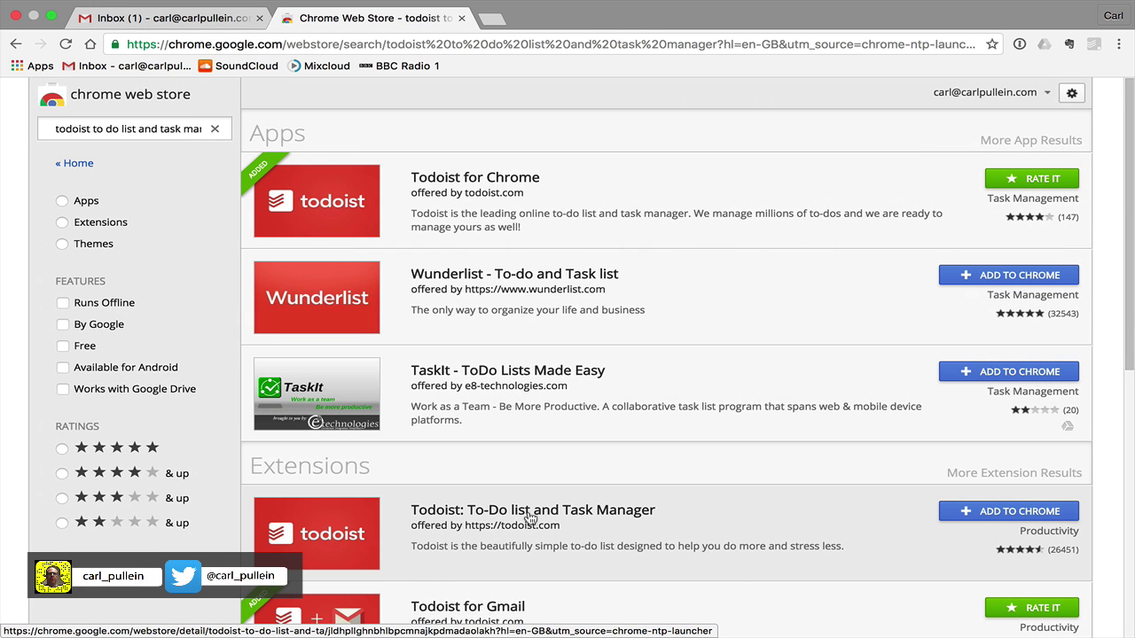
Scroll down to Todoist for Gmail in the results and close the Chrome Web Store tab.
{"action": "scroll", "coordinate": [536, 549], "scroll_direction": "down", "scroll_amount": 4}
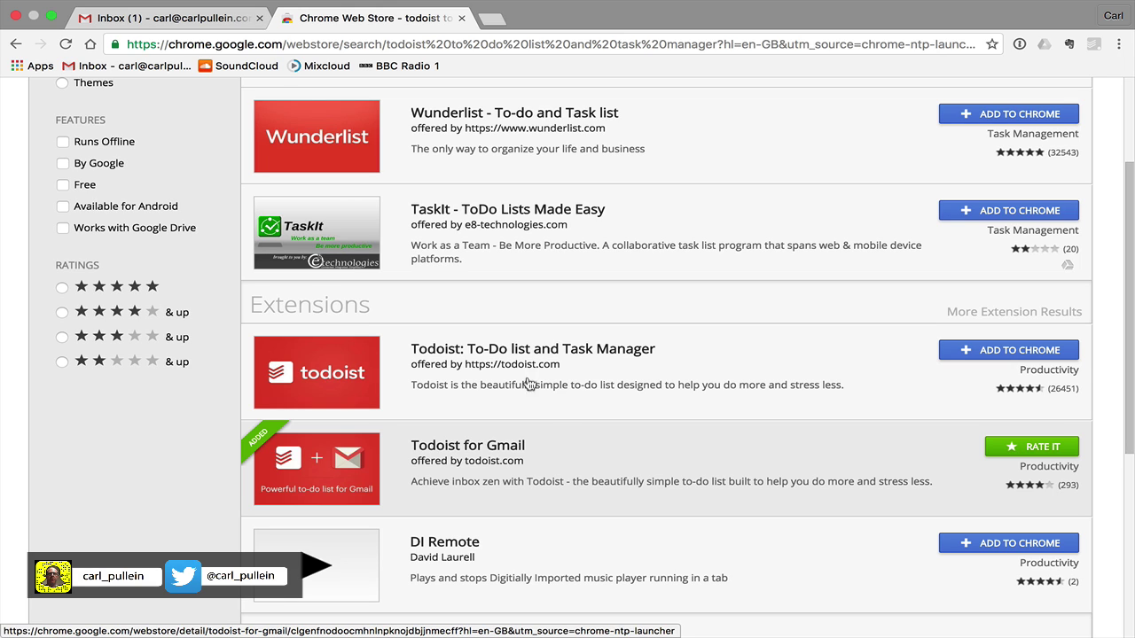
{"action": "left_click", "coordinate": [461, 17]}
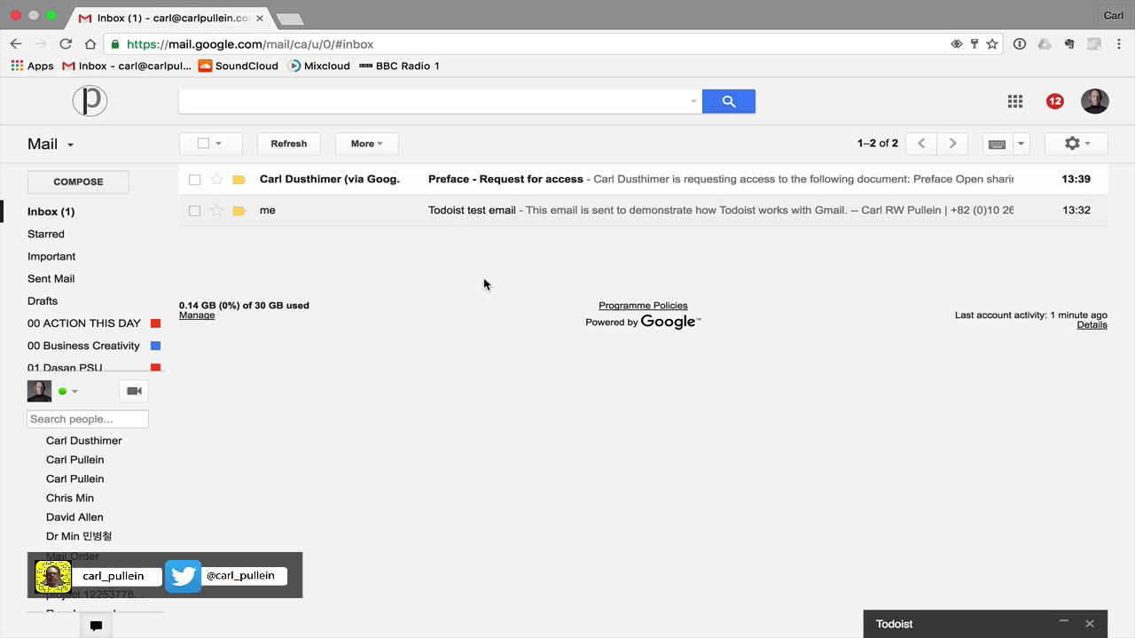
Open the 'Todoist test email' message from the Gmail inbox list.
{"action": "left_click", "coordinate": [566, 216]}
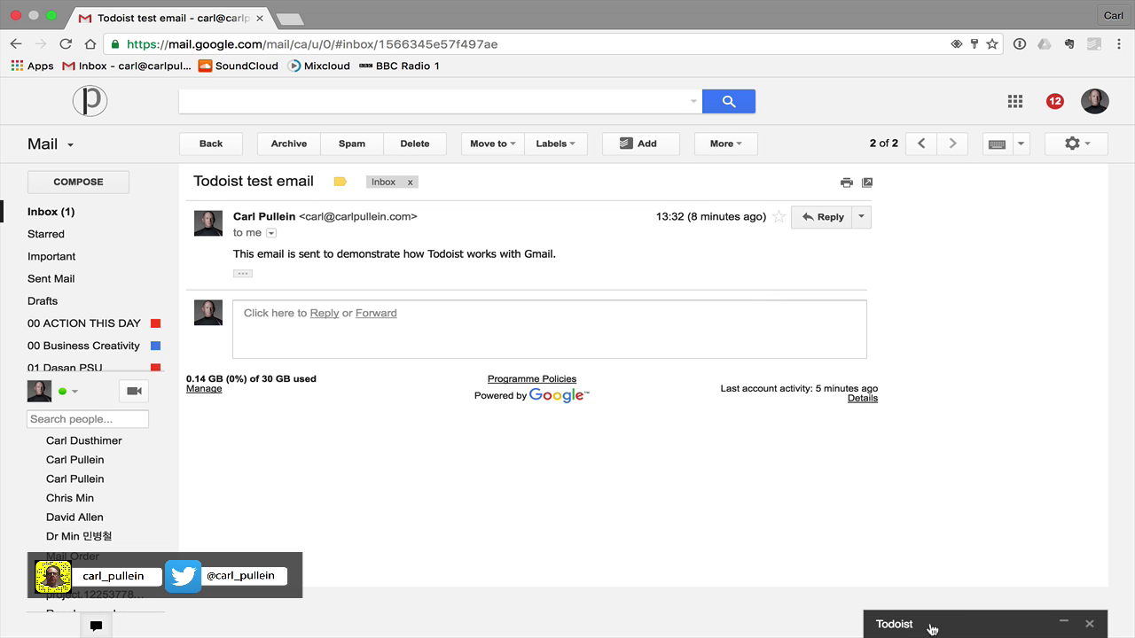
{"action": "left_click", "coordinate": [1068, 626]}
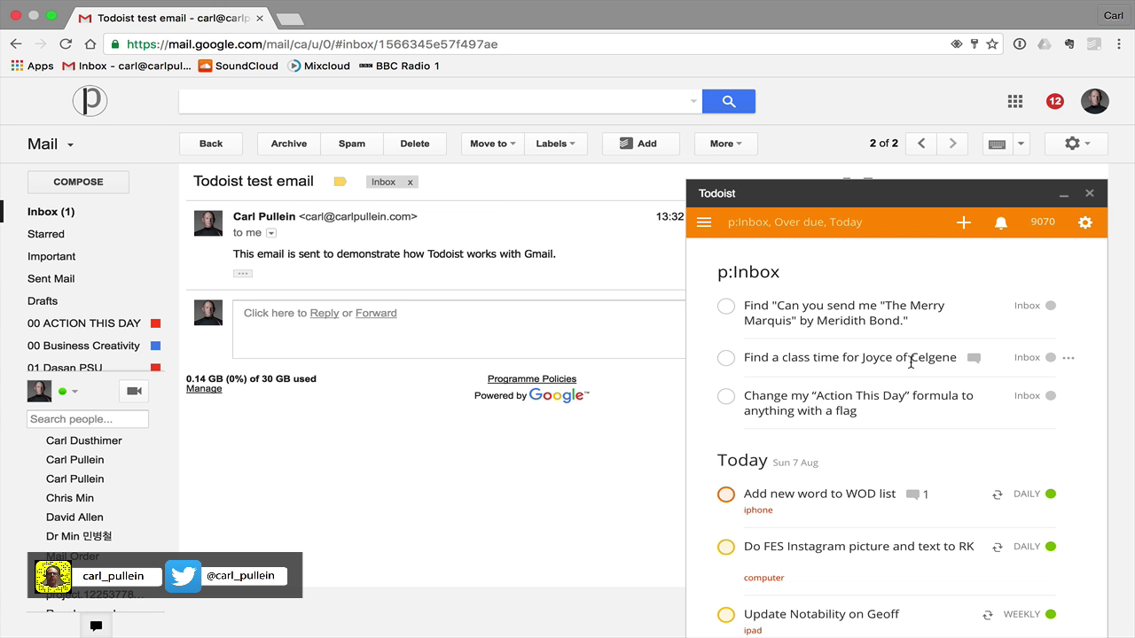
{"action": "scroll", "coordinate": [911, 363], "scroll_direction": "down", "scroll_amount": 10}
{"action": "scroll", "coordinate": [910, 365], "scroll_direction": "up", "scroll_amount": 10}
{"action": "scroll", "coordinate": [911, 364], "scroll_direction": "down", "scroll_amount": 10}
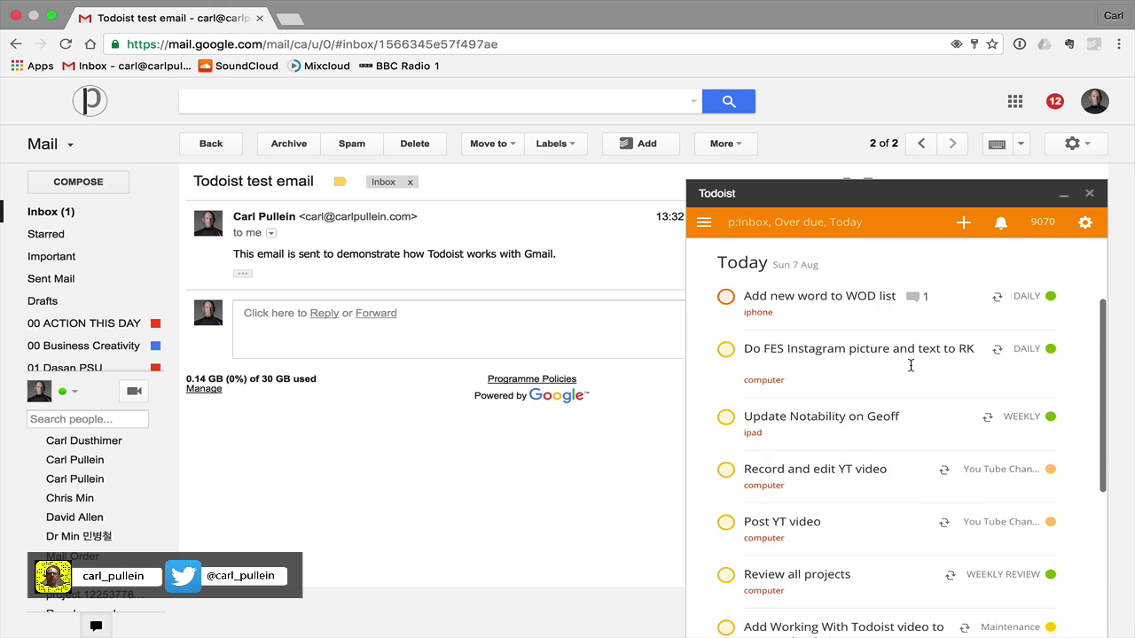
{"action": "scroll", "coordinate": [911, 364], "scroll_direction": "up", "scroll_amount": 10}
{"action": "scroll", "coordinate": [911, 363], "scroll_direction": "down", "scroll_amount": 10}
{"action": "scroll", "coordinate": [911, 366], "scroll_direction": "up", "scroll_amount": 10}
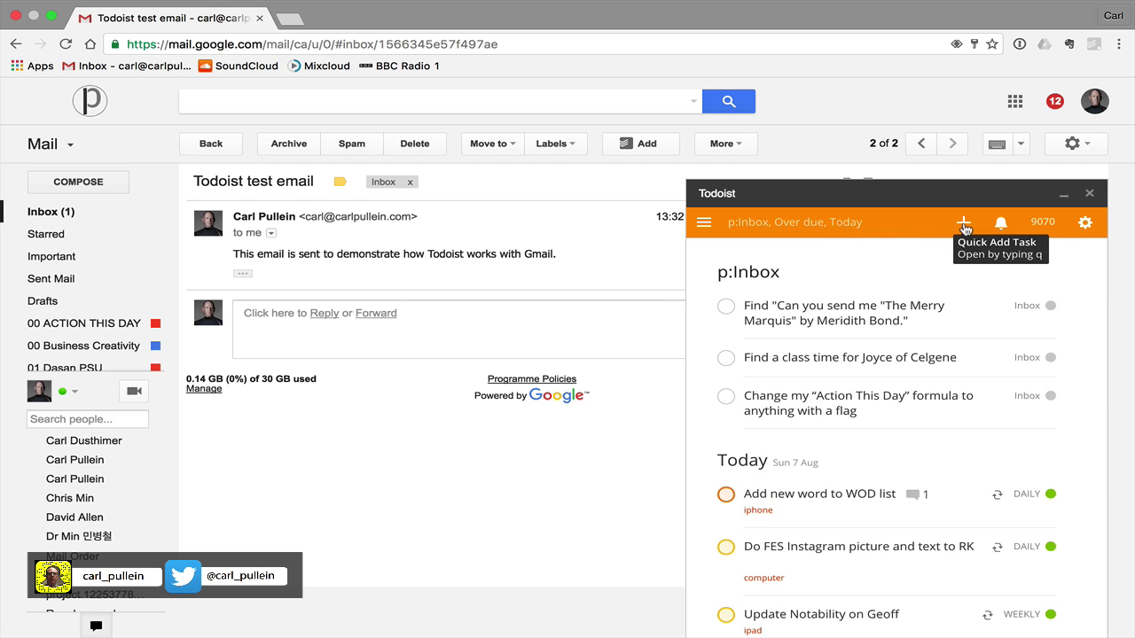
{"action": "left_click", "coordinate": [705, 221]}
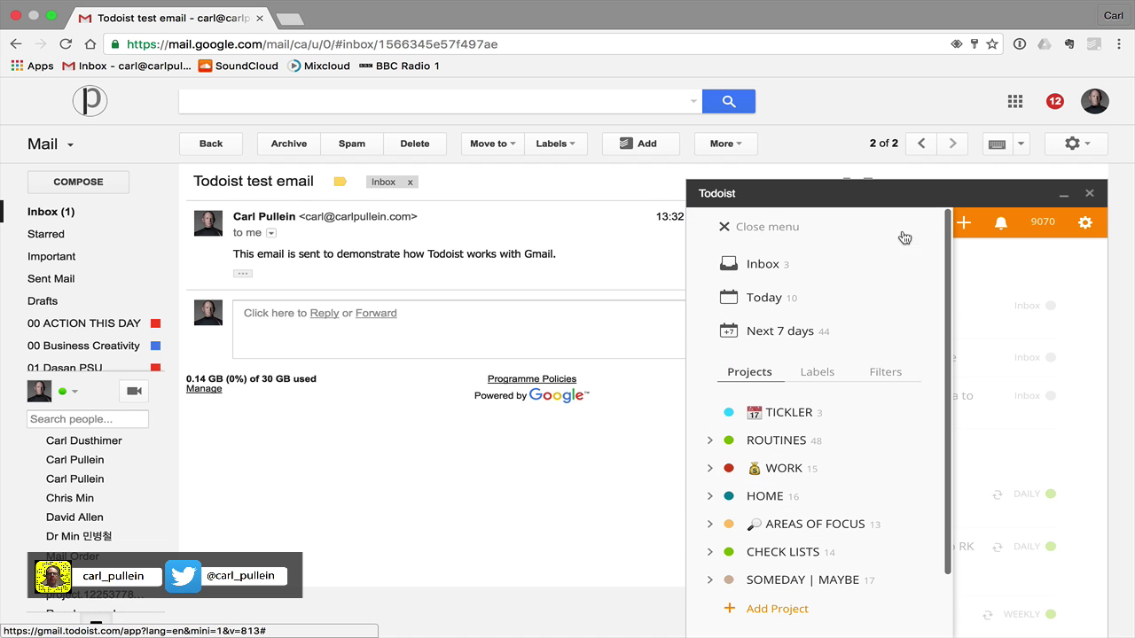
{"action": "left_click", "coordinate": [724, 228]}
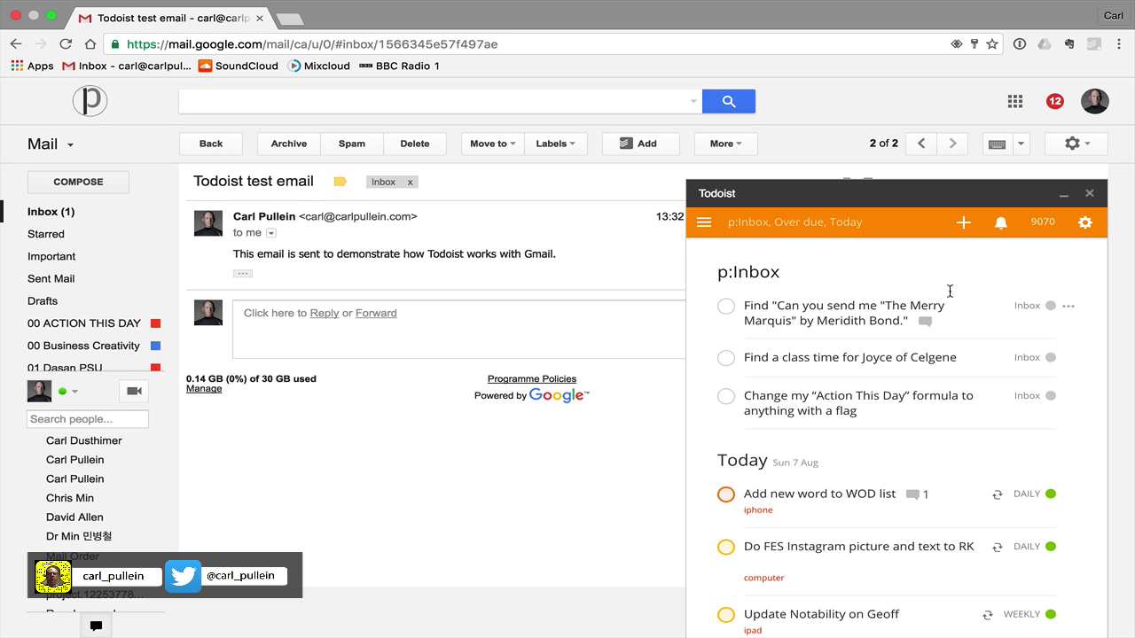
{"action": "scroll", "coordinate": [952, 296], "scroll_direction": "down", "scroll_amount": 5}
{"action": "scroll", "coordinate": [955, 286], "scroll_direction": "up", "scroll_amount": 5}
{"action": "left_click", "coordinate": [1063, 194]}
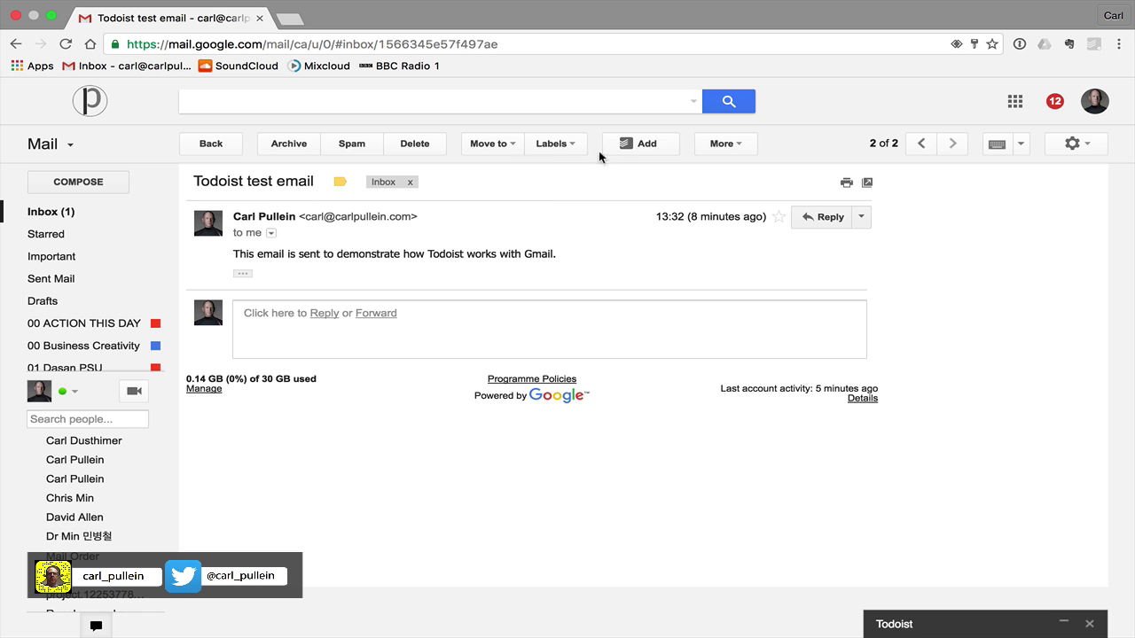
Add the open email to Todoist, bringing up a Quick Add Task form prefilled with its subject.
{"action": "left_click", "coordinate": [644, 146]}
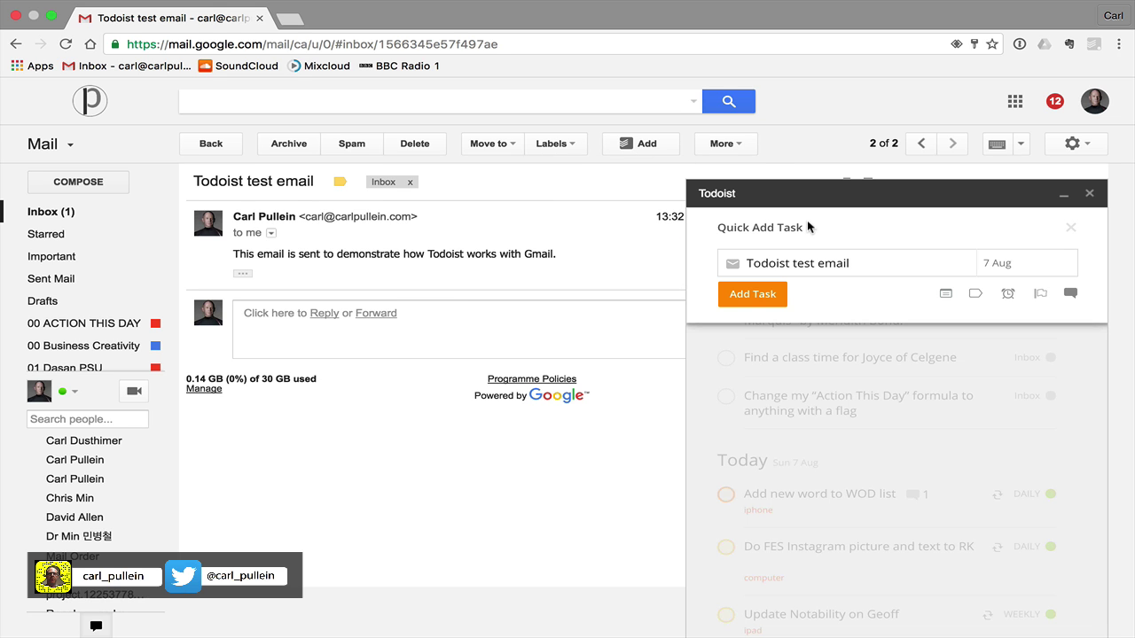
Confirm the prefilled 'Todoist test email' task so it lands in the Inbox due Today.
{"action": "left_click", "coordinate": [760, 295]}
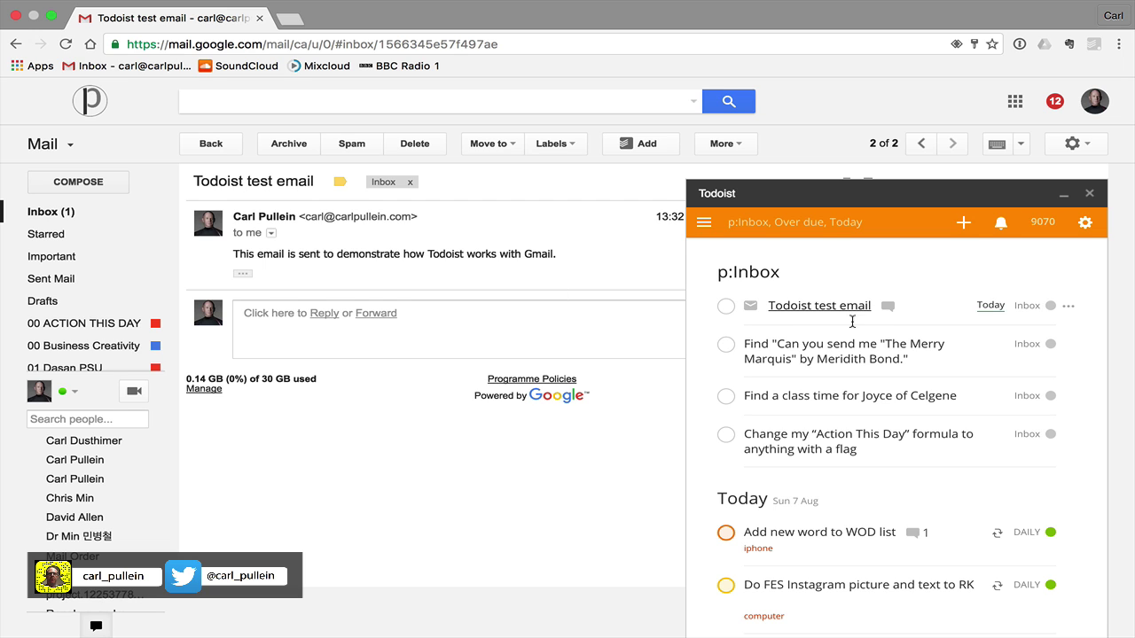
{"action": "left_click", "coordinate": [888, 306]}
{"action": "scroll", "coordinate": [880, 479], "scroll_direction": "down", "scroll_amount": 3}
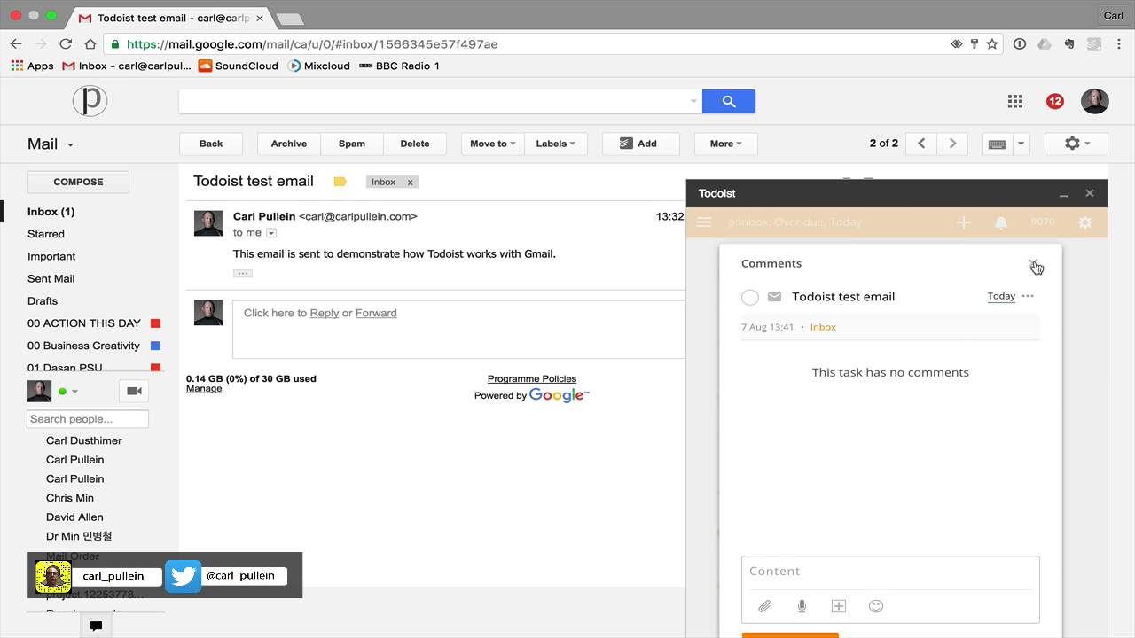
{"action": "left_click", "coordinate": [1033, 265]}
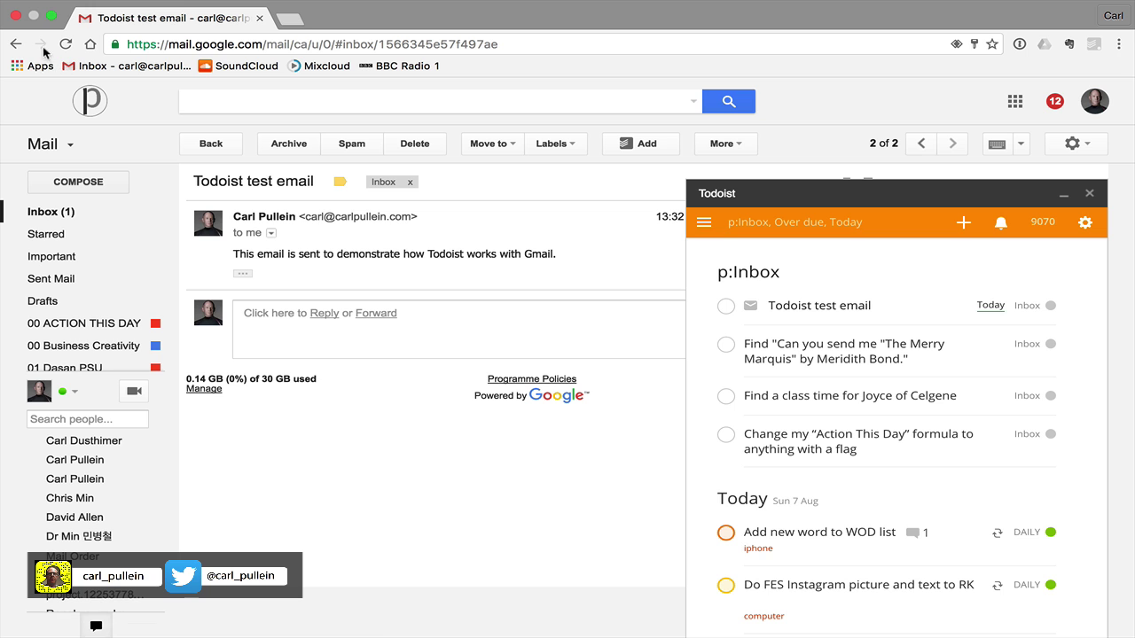
Close the Gmail window, switch to the full-screen Todoist app, and close its extra window.
{"action": "left_click", "coordinate": [15, 17]}
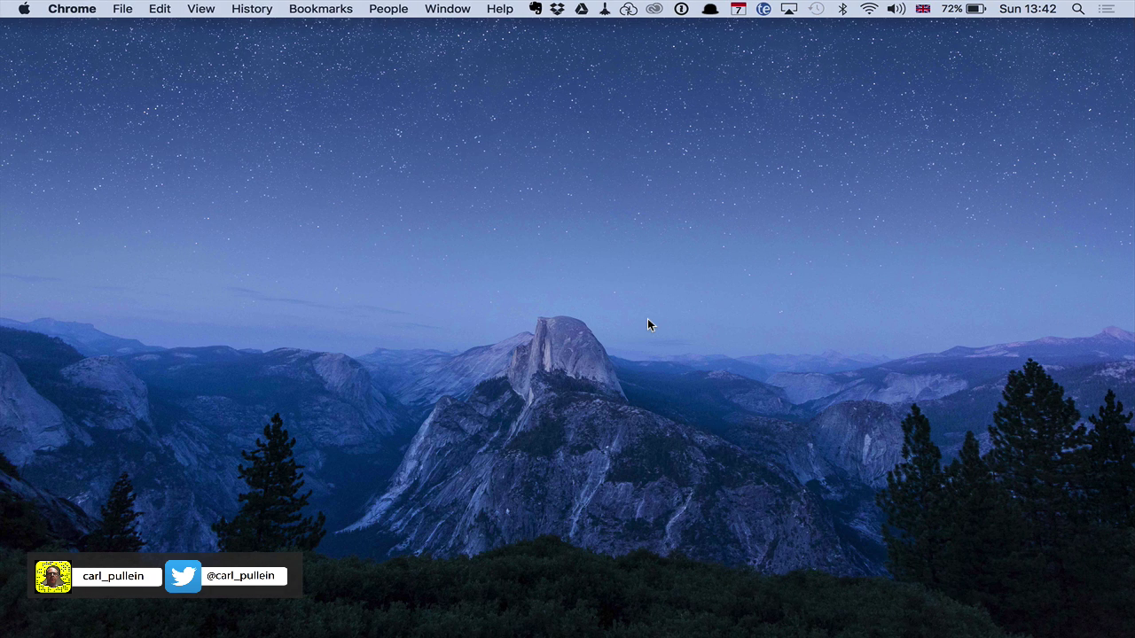
{"action": "key", "text": "ctrl+Right"}
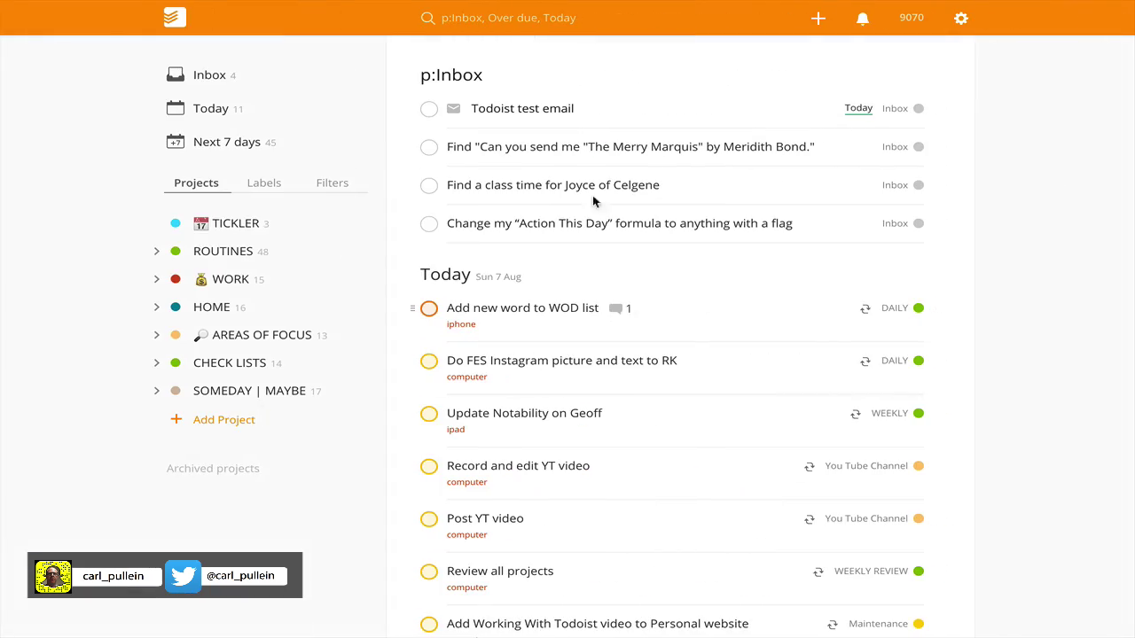
{"action": "mouse_move", "coordinate": [273, 11]}
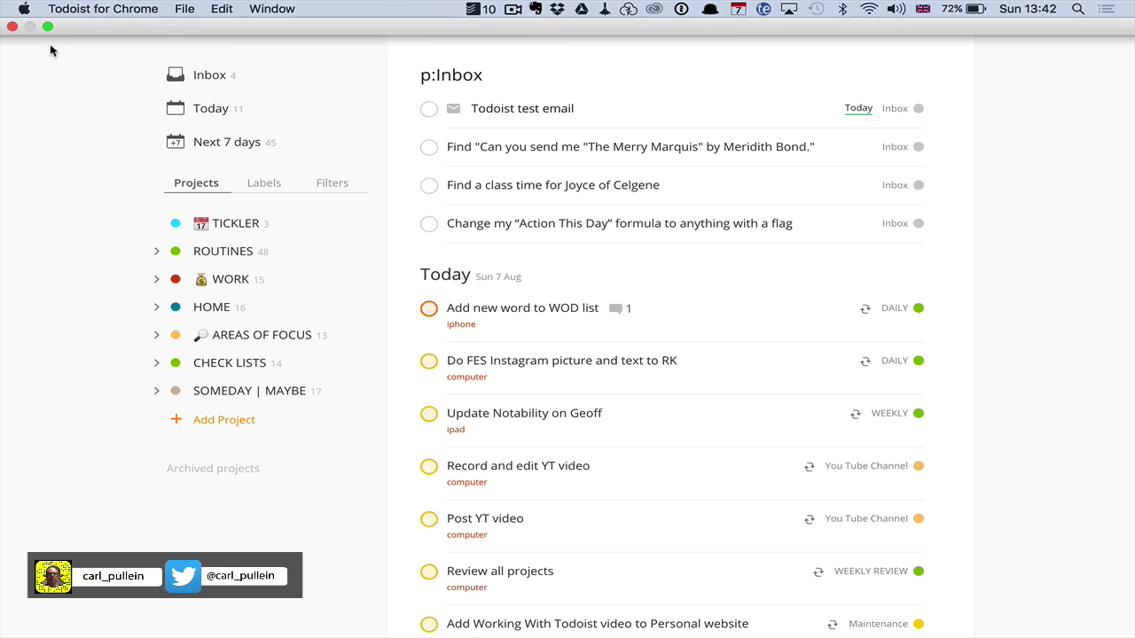
{"action": "left_click", "coordinate": [13, 26]}
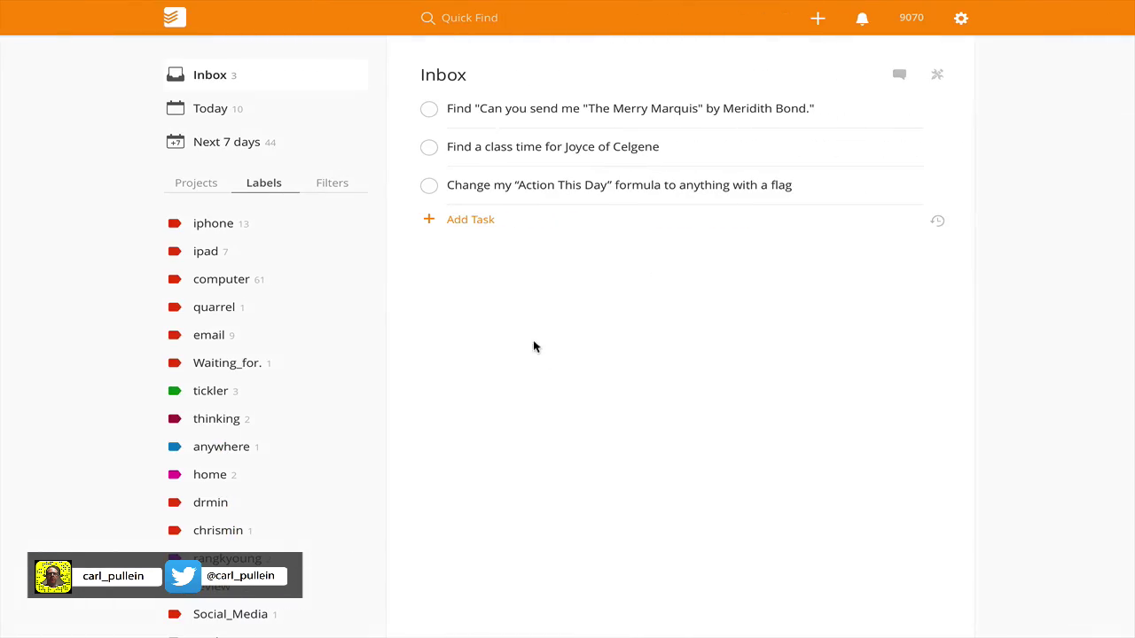
{"action": "mouse_move", "coordinate": [110, 3]}
Sync Todoist from the gear menu, then switch to Safari's Google password page.
{"action": "left_click", "coordinate": [961, 19]}
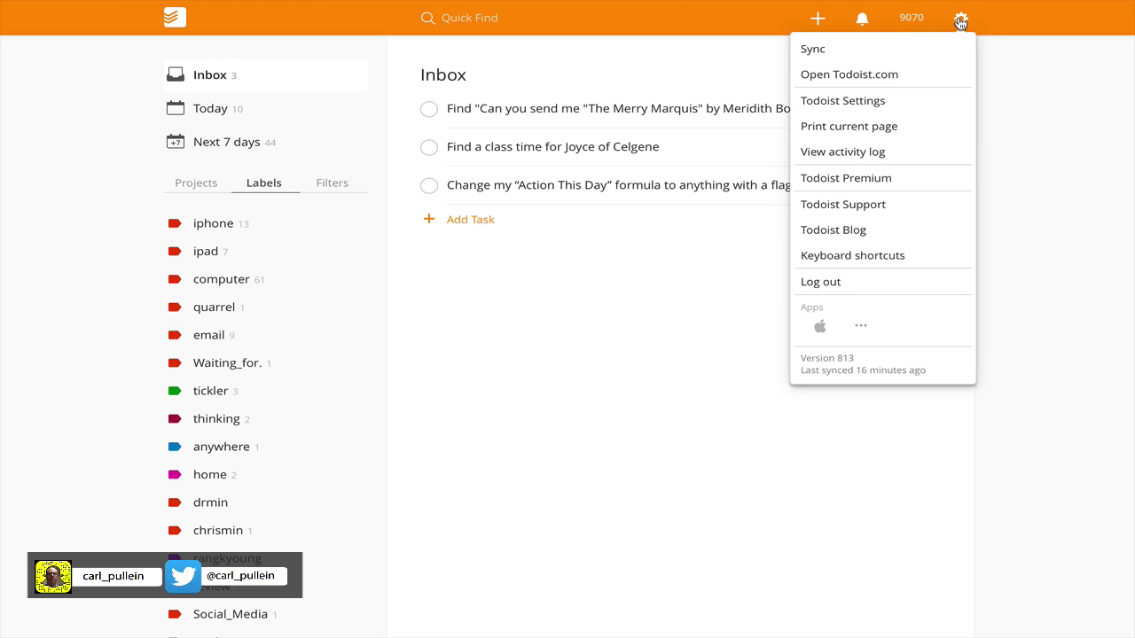
{"action": "left_click", "coordinate": [882, 43]}
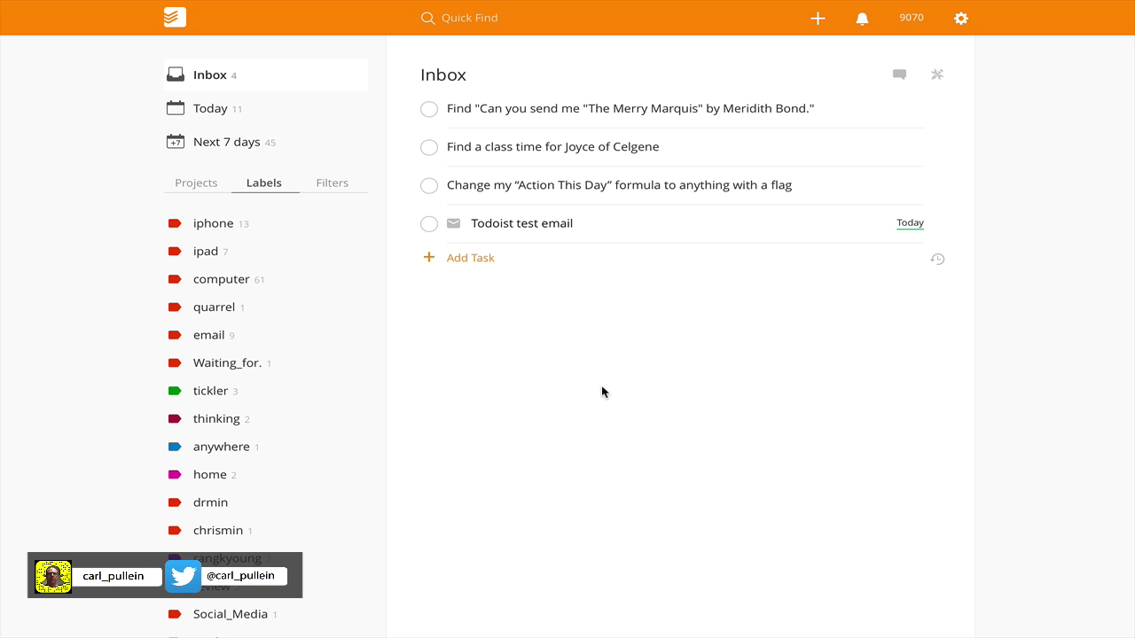
{"action": "key", "text": "ctrl+Left"}
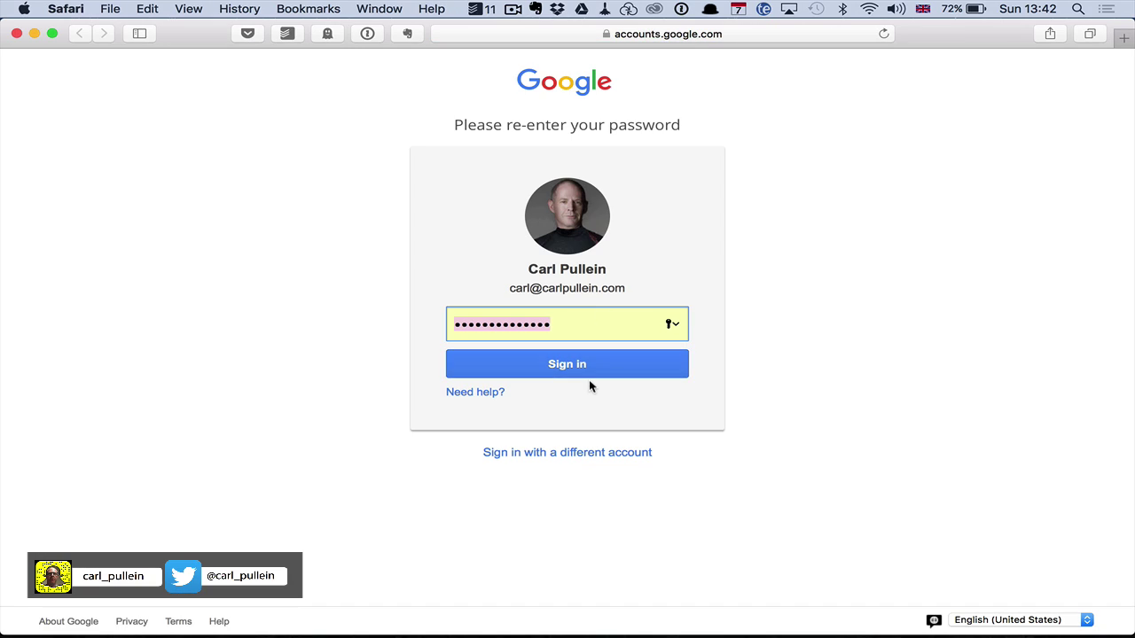
Sign back in to Gmail, open the test email via its Todoist task link, then close Safari.
{"action": "left_click", "coordinate": [561, 371]}
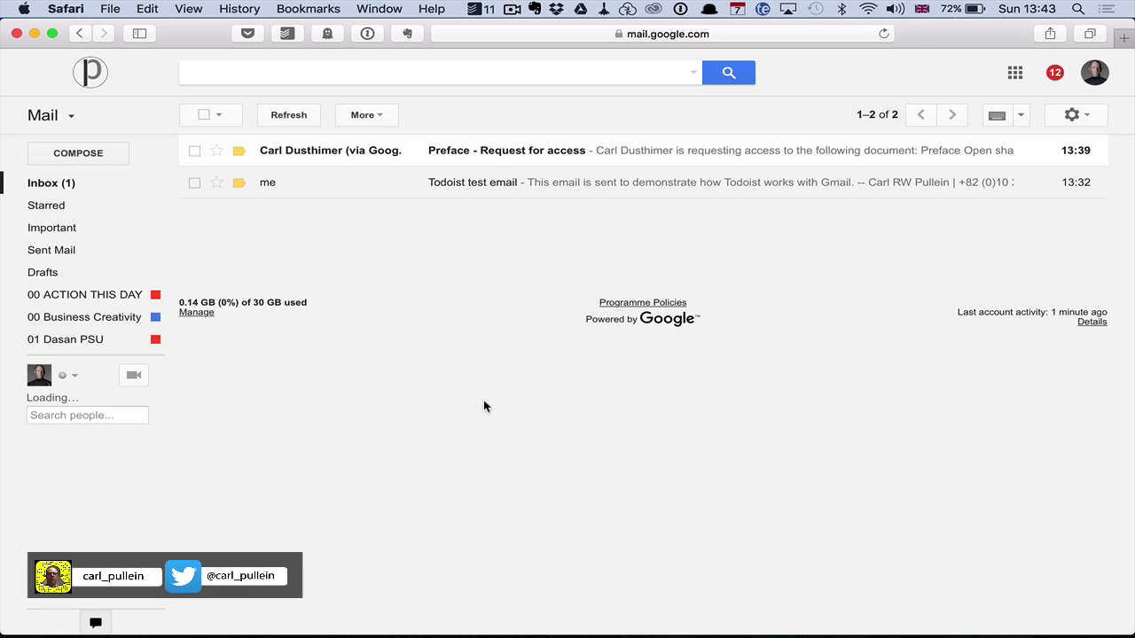
{"action": "key", "text": "super+Tab"}
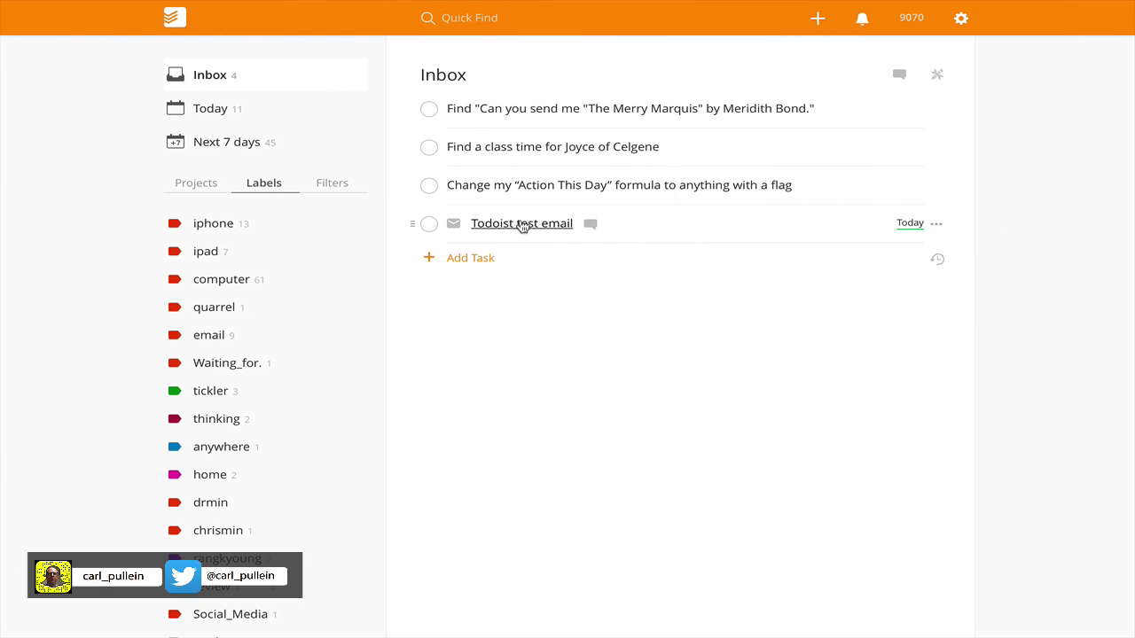
{"action": "left_click", "coordinate": [521, 223]}
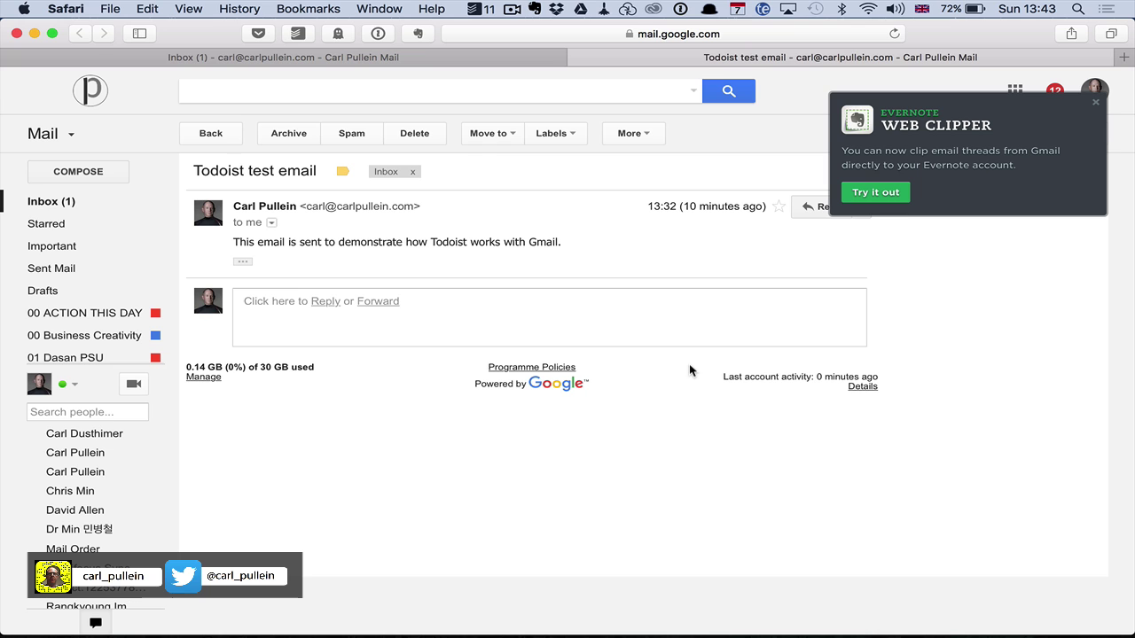
{"action": "key", "text": "ctrl+Right"}
{"action": "left_click", "coordinate": [16, 34]}
Launch Apple Mail and open the iCloud copy of the Todoist test email.
{"action": "mouse_move", "coordinate": [585, 633]}
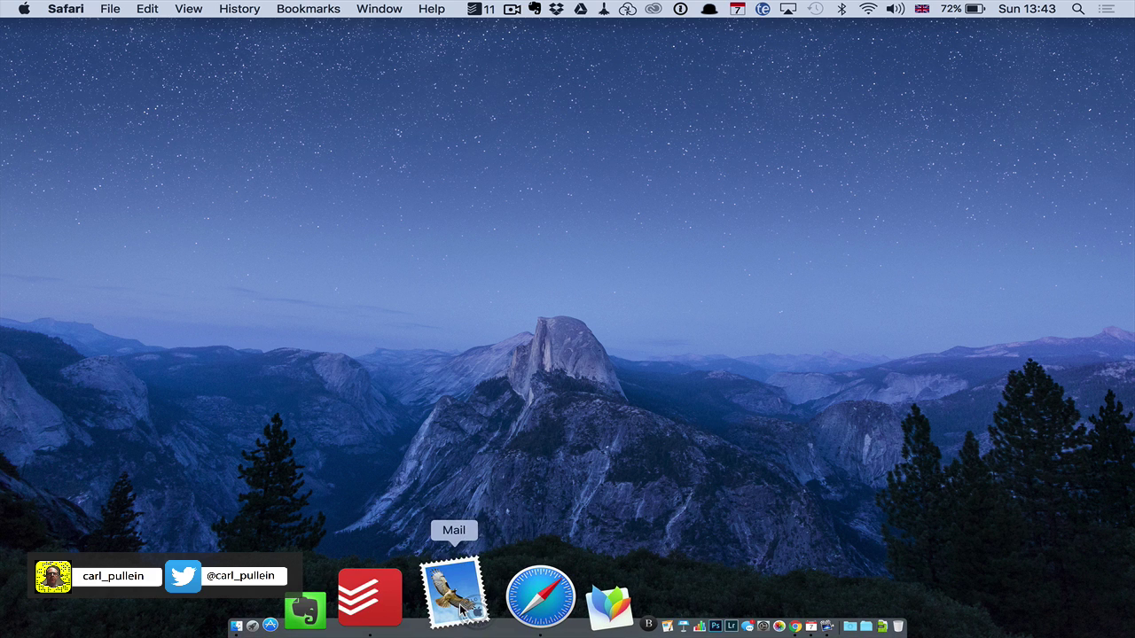
{"action": "left_click", "coordinate": [460, 608]}
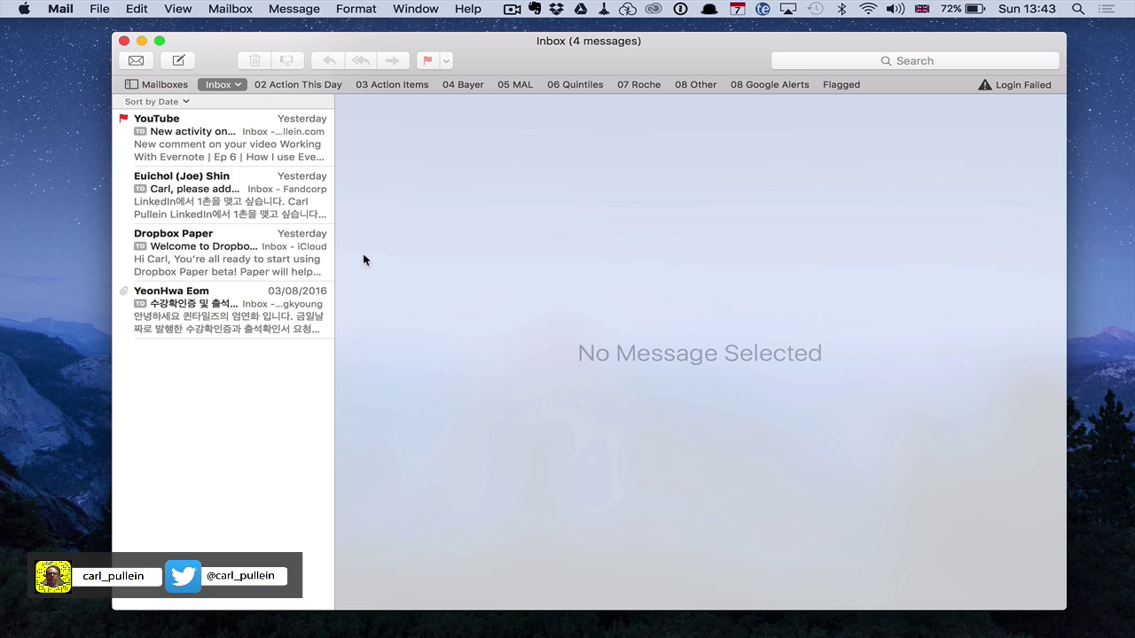
{"action": "left_click", "coordinate": [222, 177]}
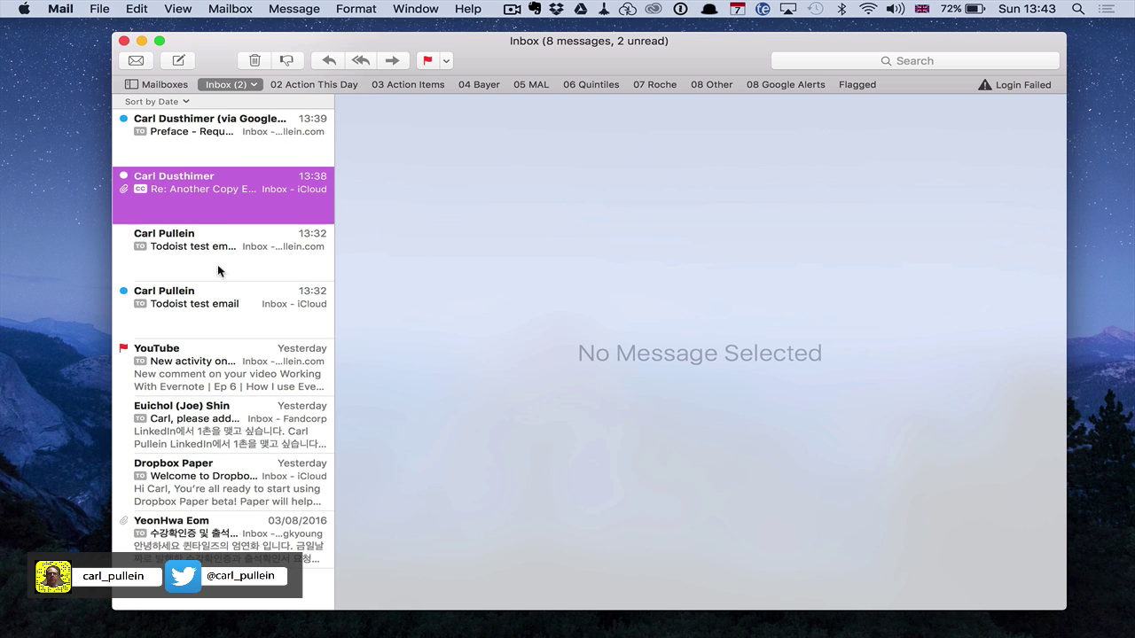
{"action": "left_click", "coordinate": [217, 312]}
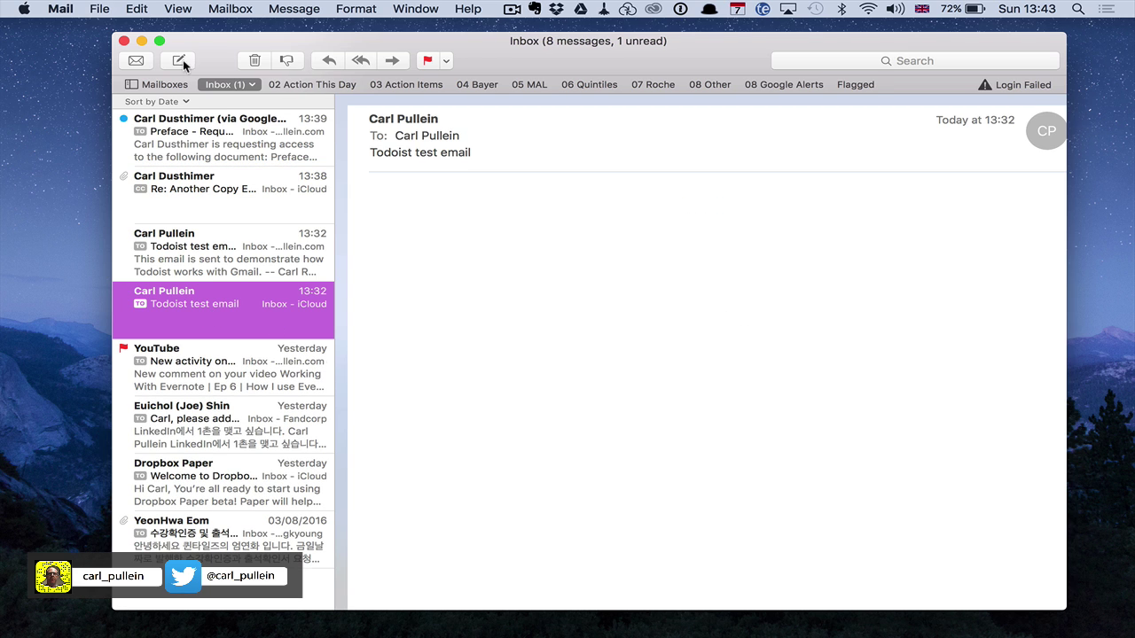
{"action": "left_click", "coordinate": [182, 86]}
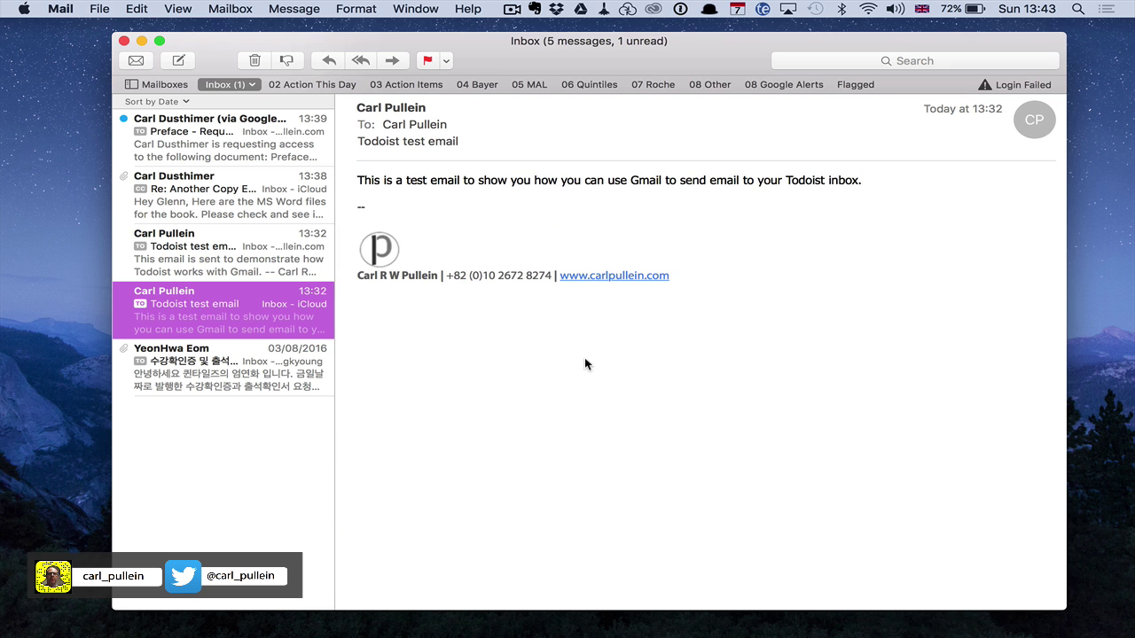
Forward the Todoist test email to the Todoist inbox address and send it.
{"action": "key", "text": "super+shift+f"}
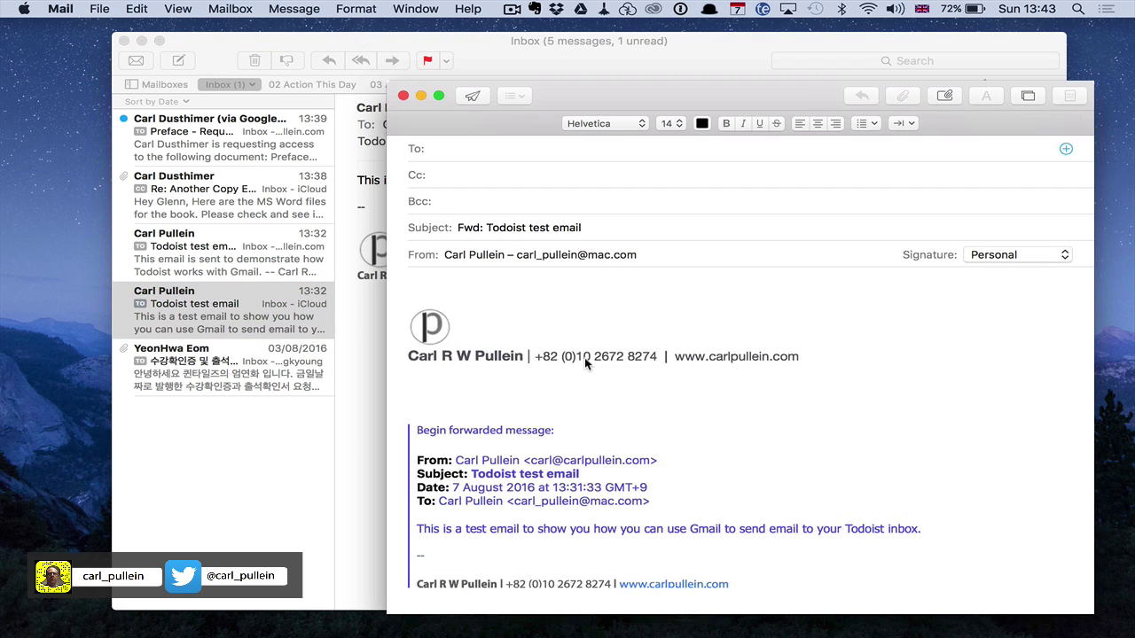
{"action": "type", "text": "todo"}
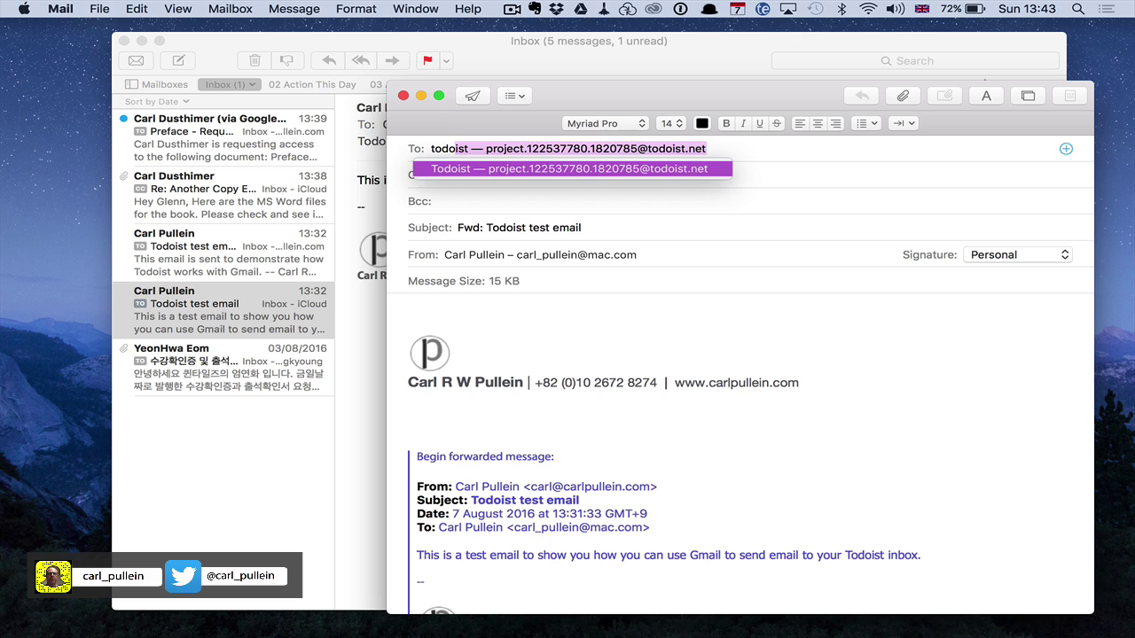
{"action": "key", "text": "Return"}
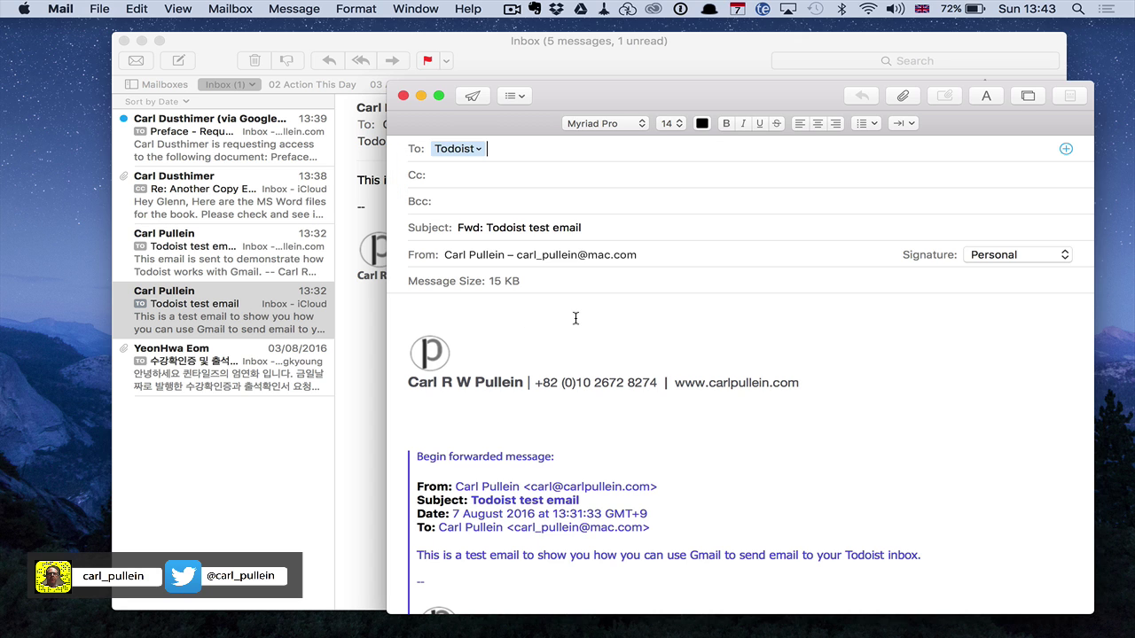
{"action": "left_click", "coordinate": [468, 96]}
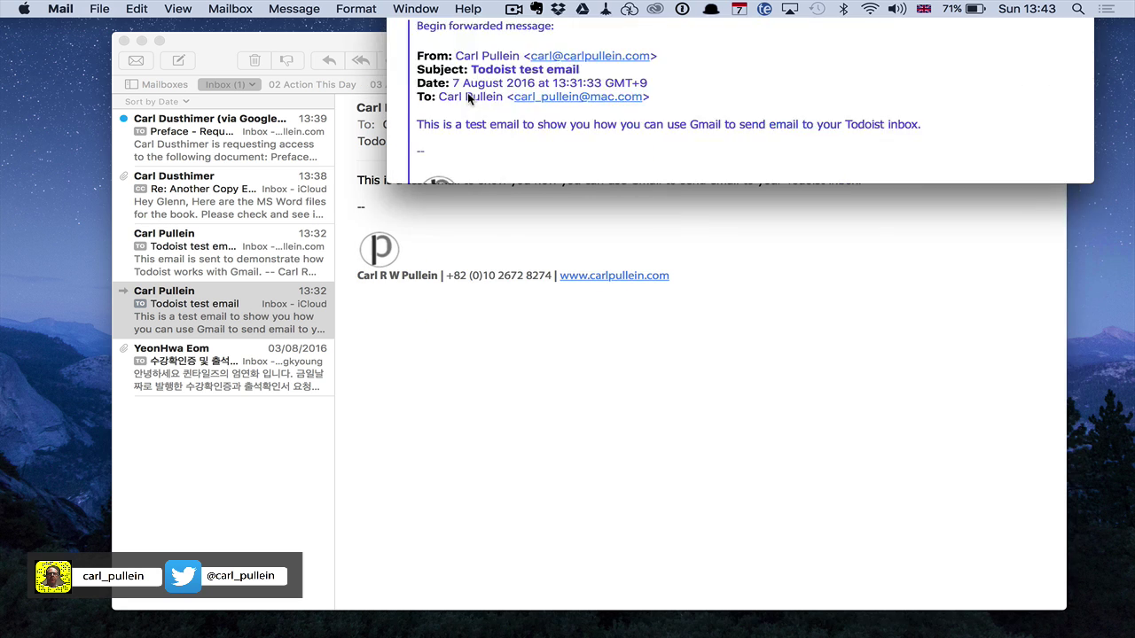
Close Mail, sync Todoist, and review the comment on the new 'Fwd: Todoist test email' task.
{"action": "left_click", "coordinate": [124, 40]}
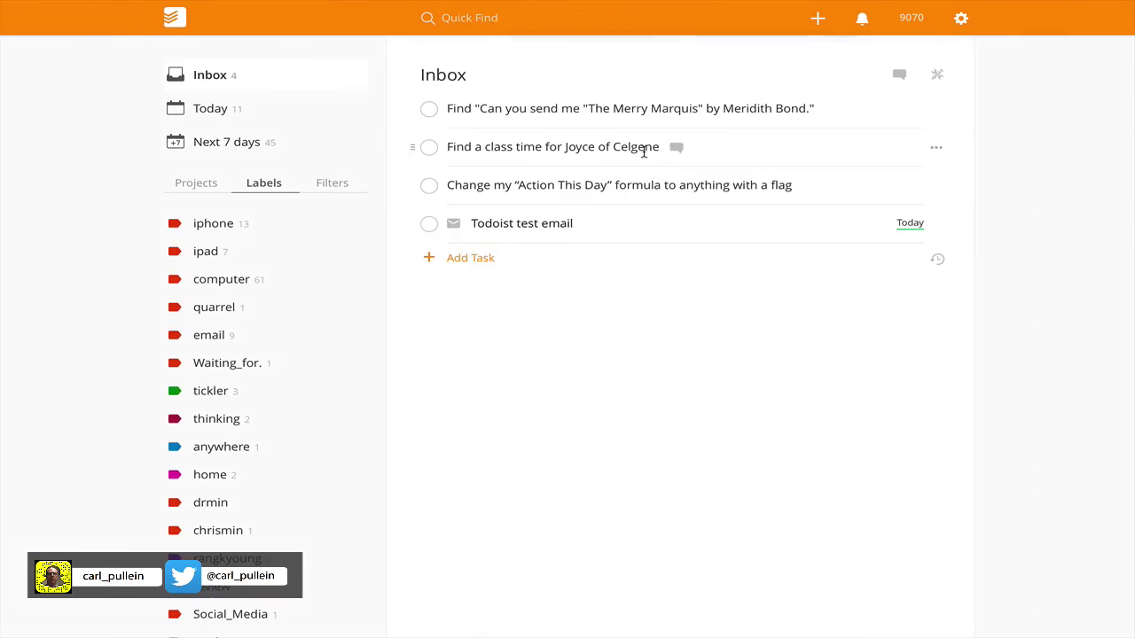
{"action": "left_click", "coordinate": [961, 20]}
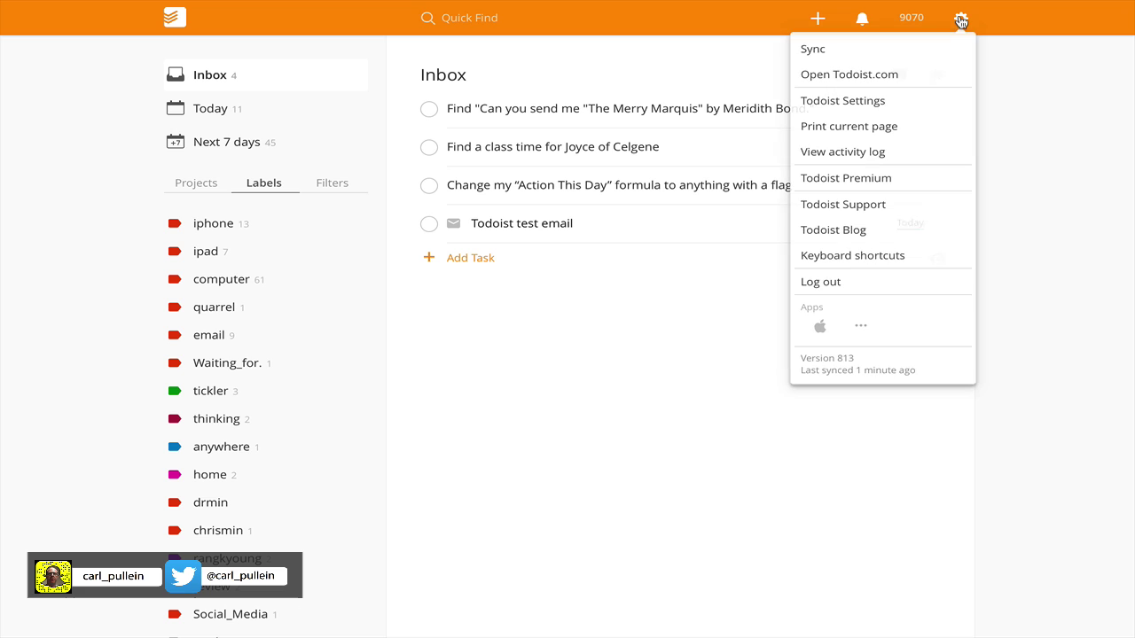
{"action": "left_click", "coordinate": [908, 47]}
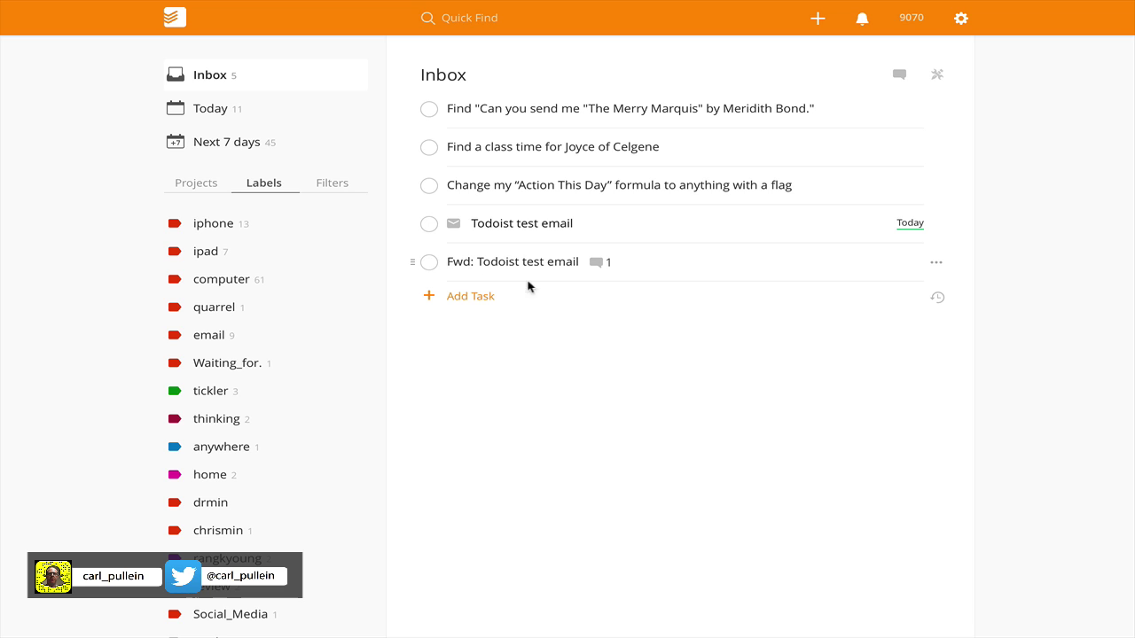
{"action": "left_click", "coordinate": [596, 263]}
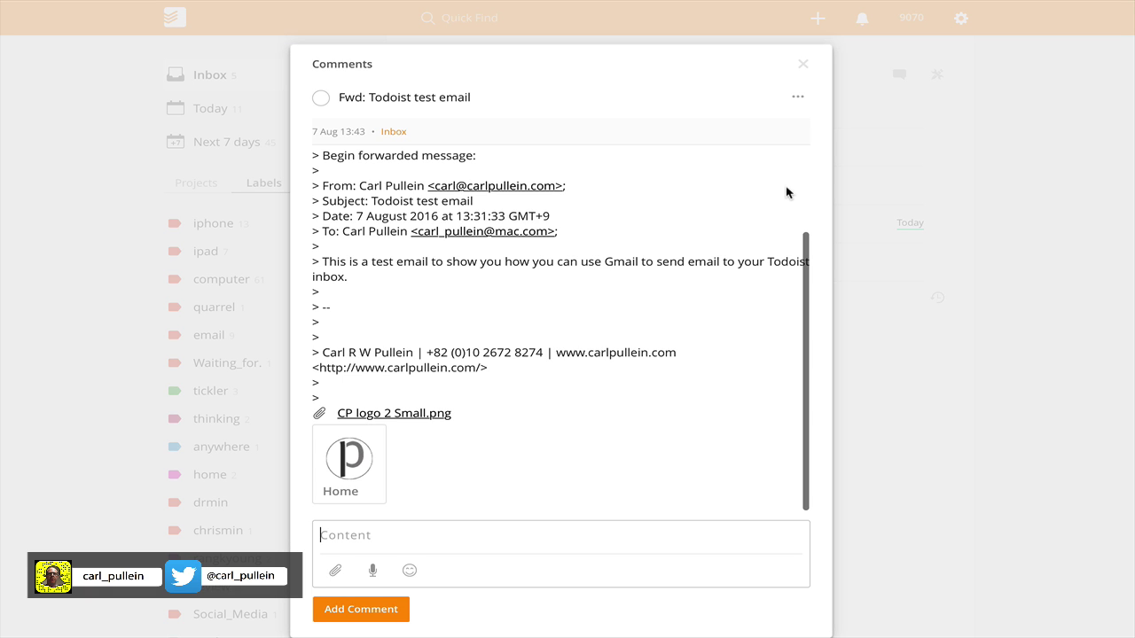
{"action": "left_click", "coordinate": [801, 66]}
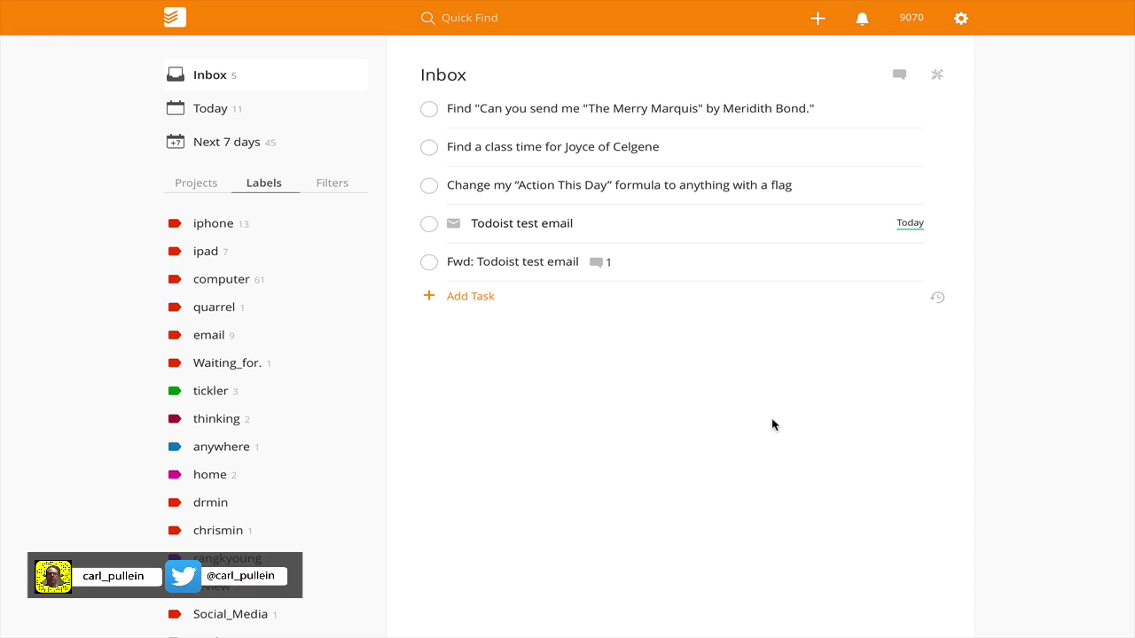
Return to the Todoist Inbox and follow the Todoist test email task's link into Gmail.
{"action": "key", "text": "ctrl+Left"}
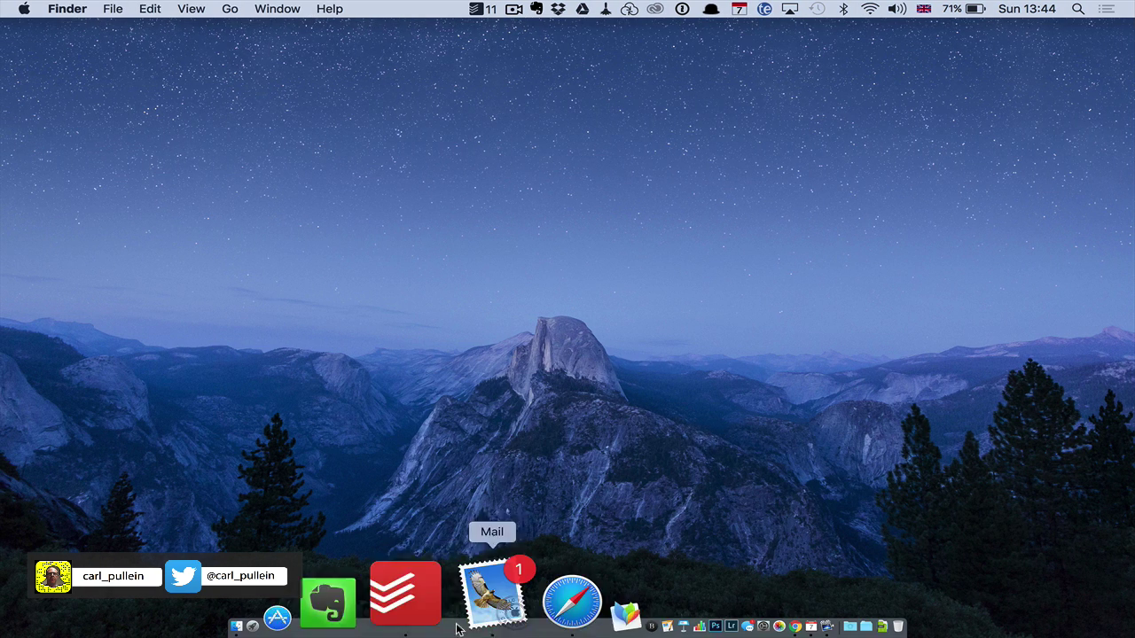
{"action": "key", "text": "ctrl+Right"}
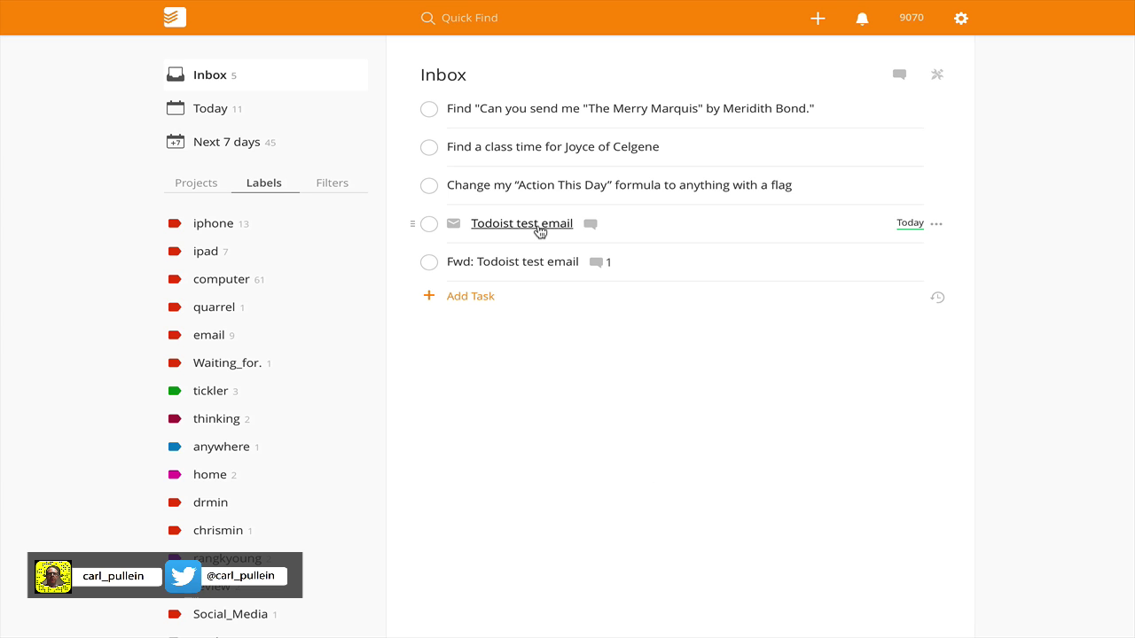
{"action": "left_click", "coordinate": [537, 227]}
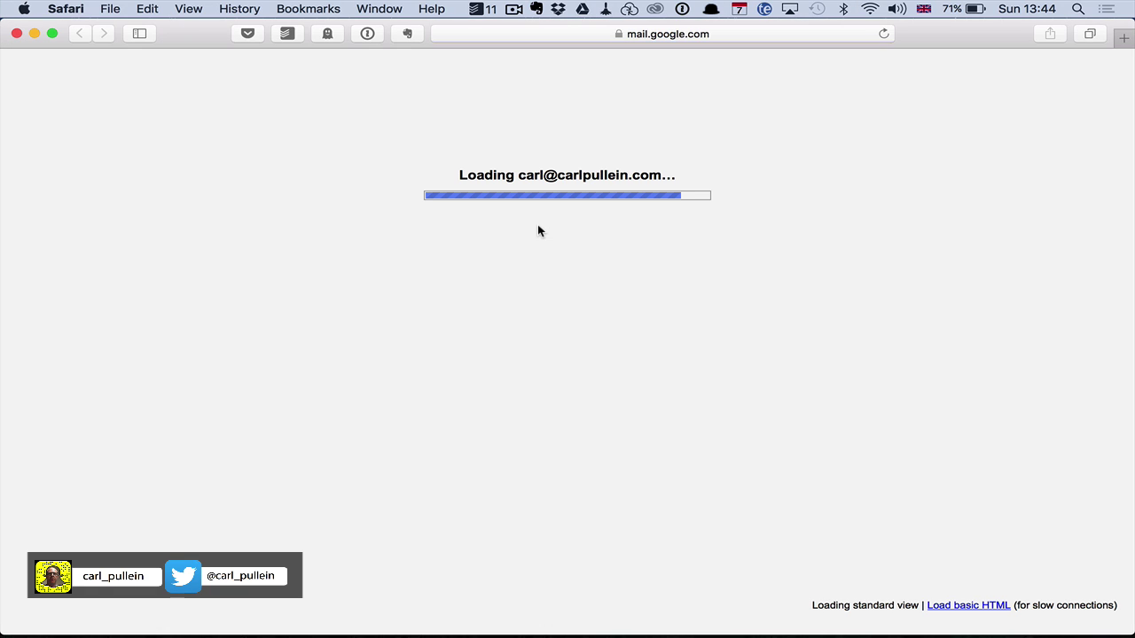